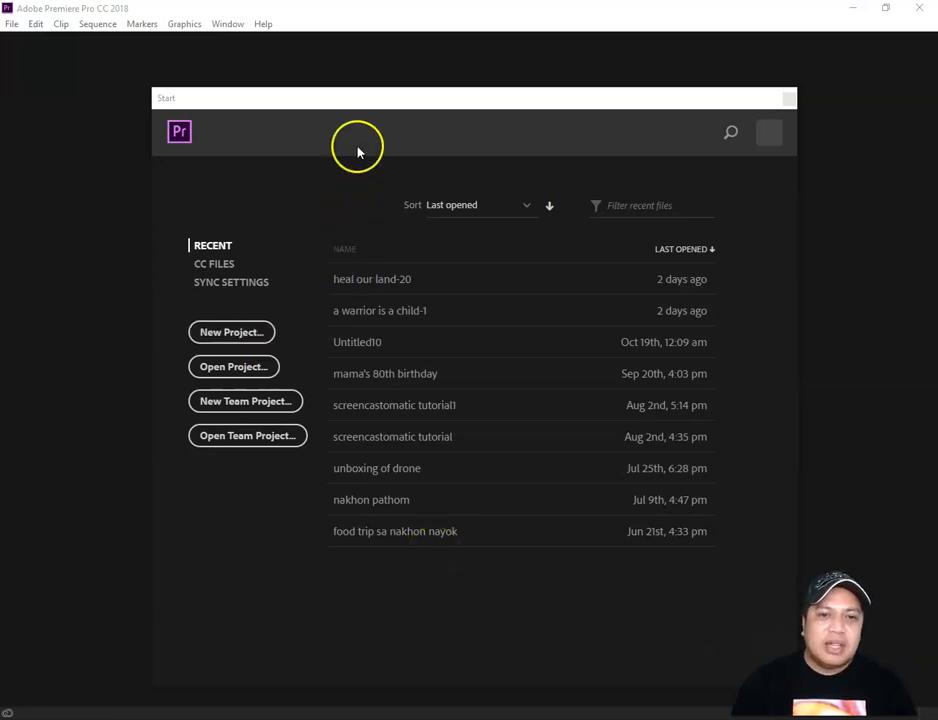
# Start a new project and name it "Bald Eagle Documentary".
pyautogui.click(232, 336)
pyautogui.click(232, 334)
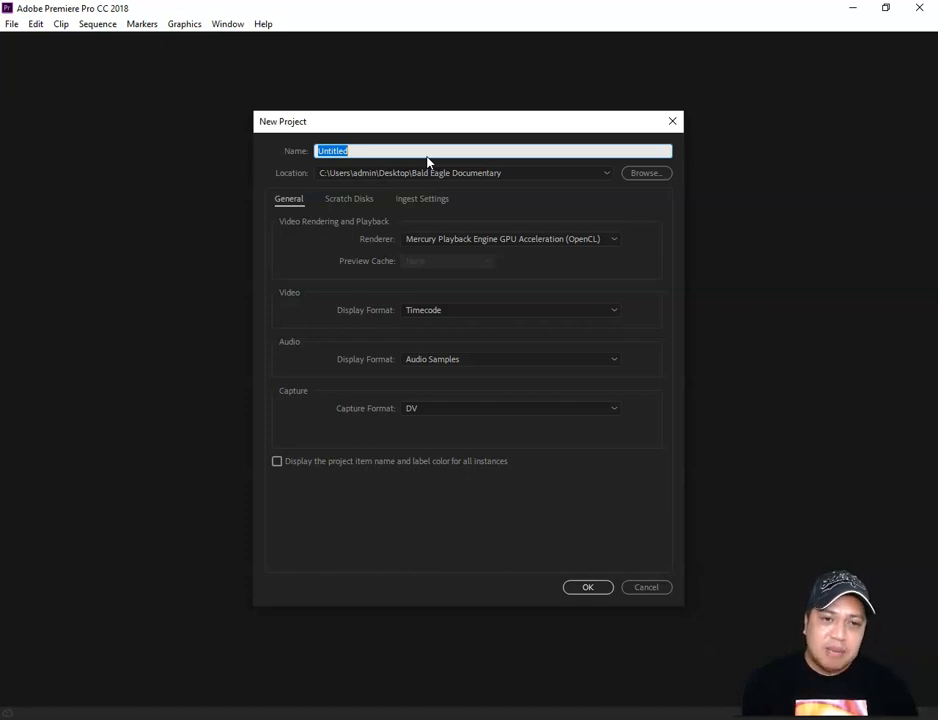
pyautogui.write('Bald Eagle Documentary')
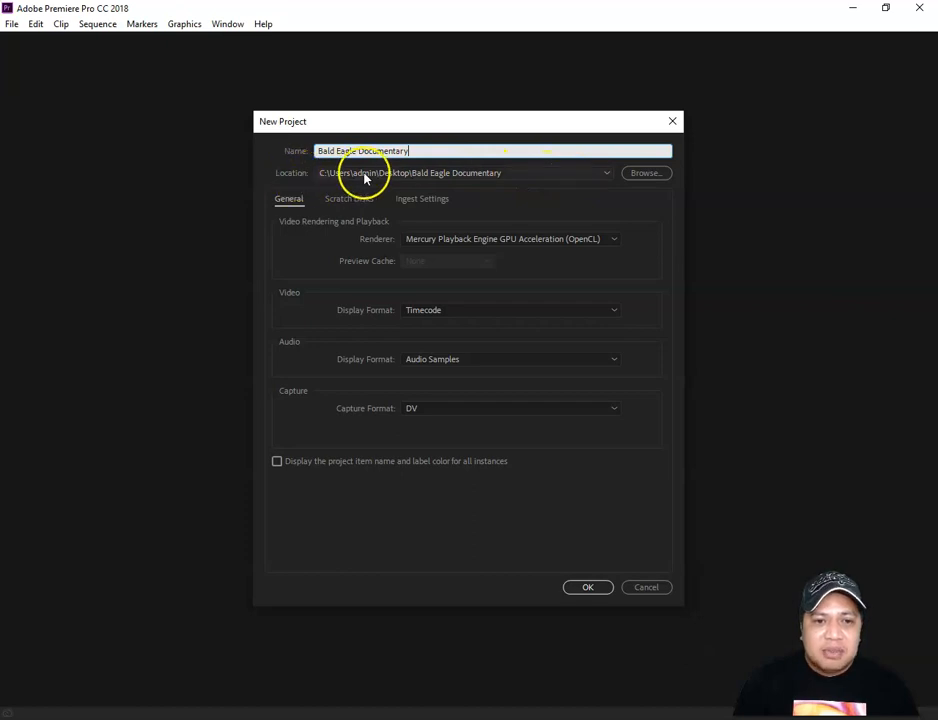
# Set the project location to the Bald Eagle Documentary folder on the Desktop and create the project.
pyautogui.click(652, 174)
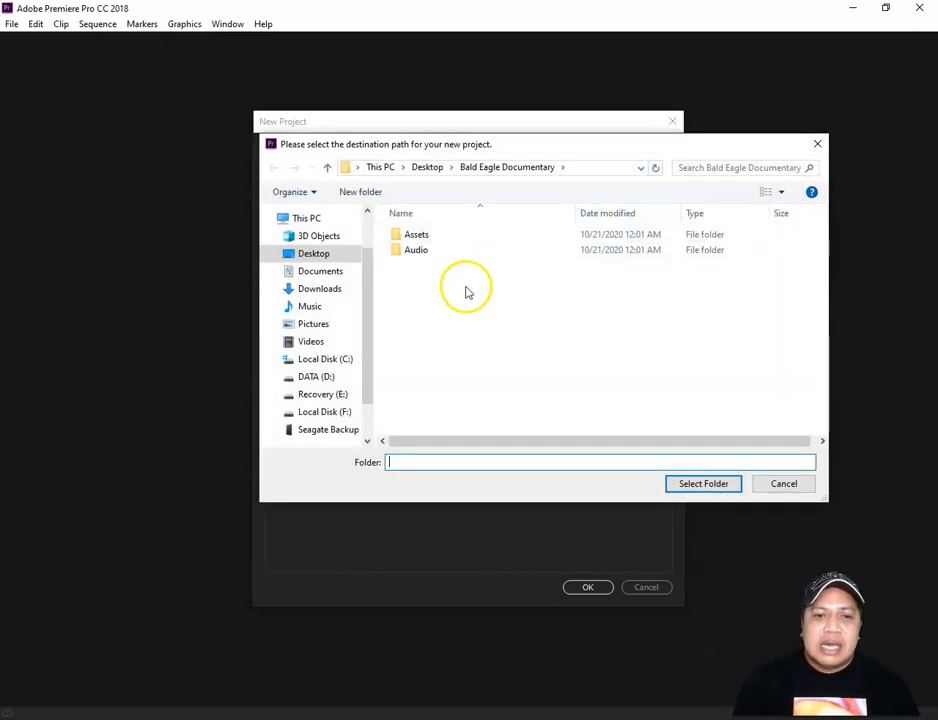
pyautogui.click(349, 254)
pyautogui.click(417, 245)
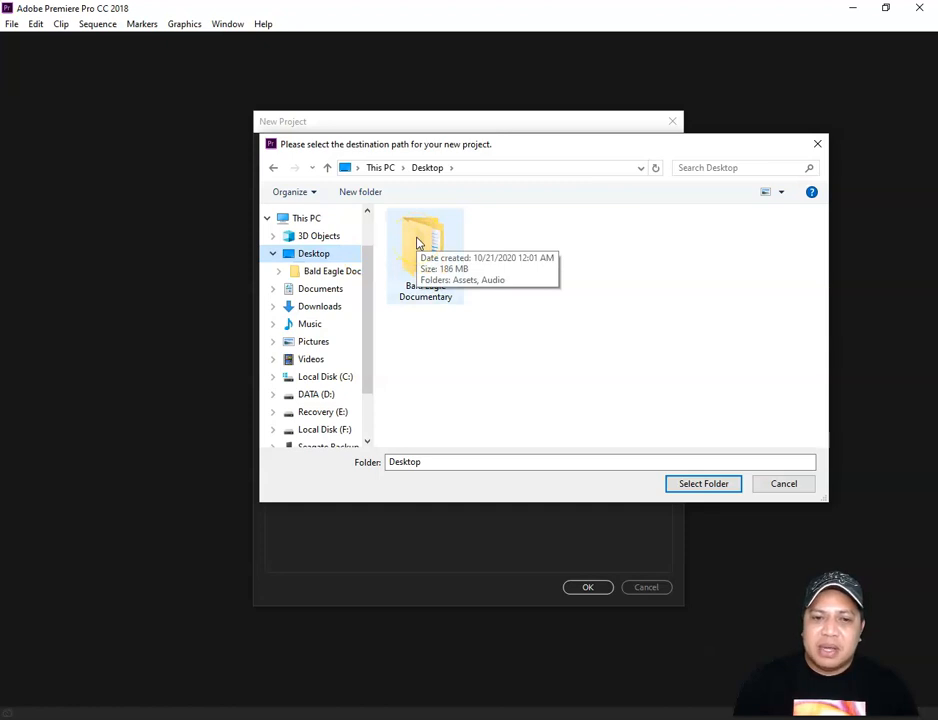
pyautogui.click(421, 240)
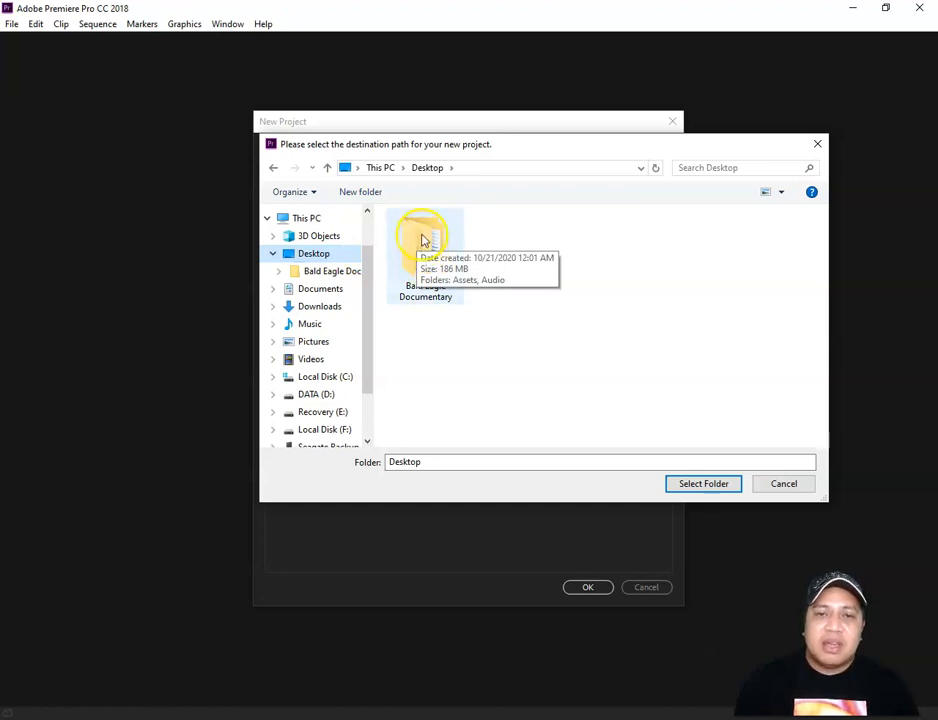
pyautogui.doubleClick(423, 238)
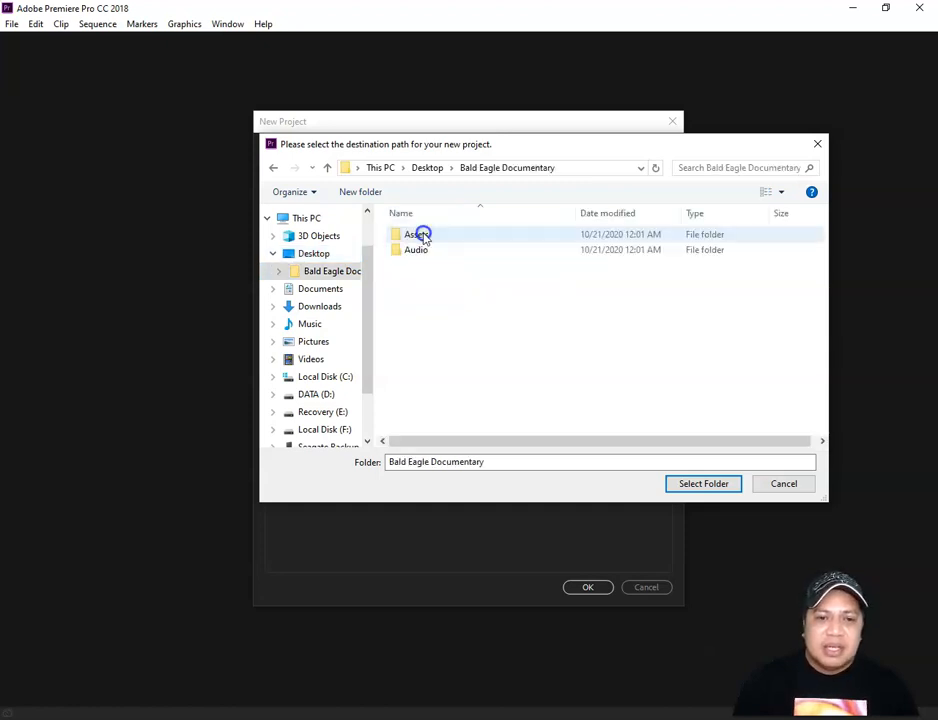
pyautogui.click(705, 484)
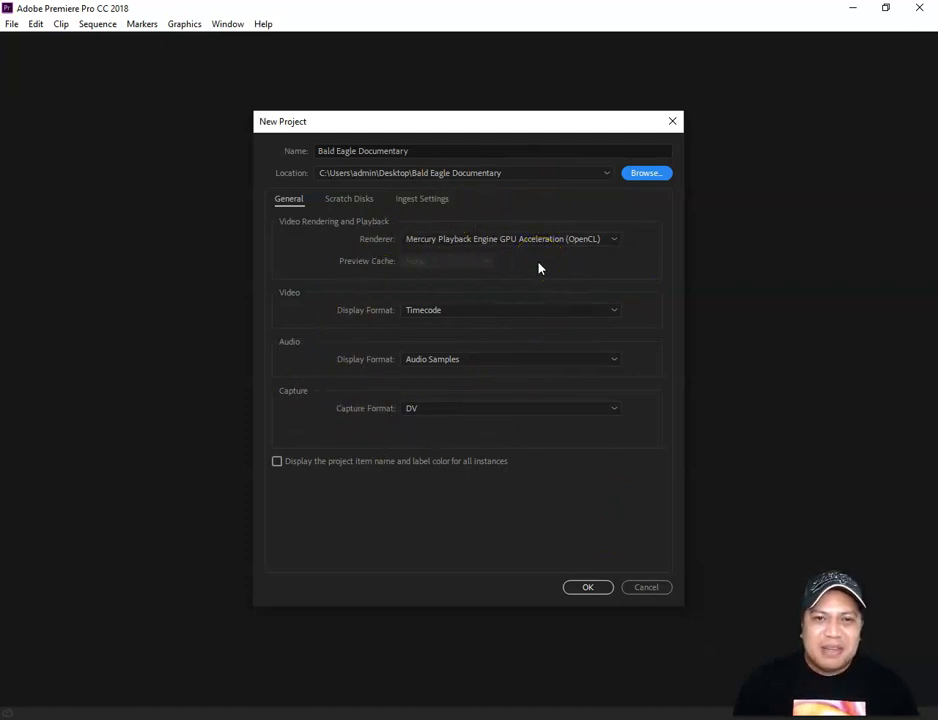
pyautogui.click(592, 587)
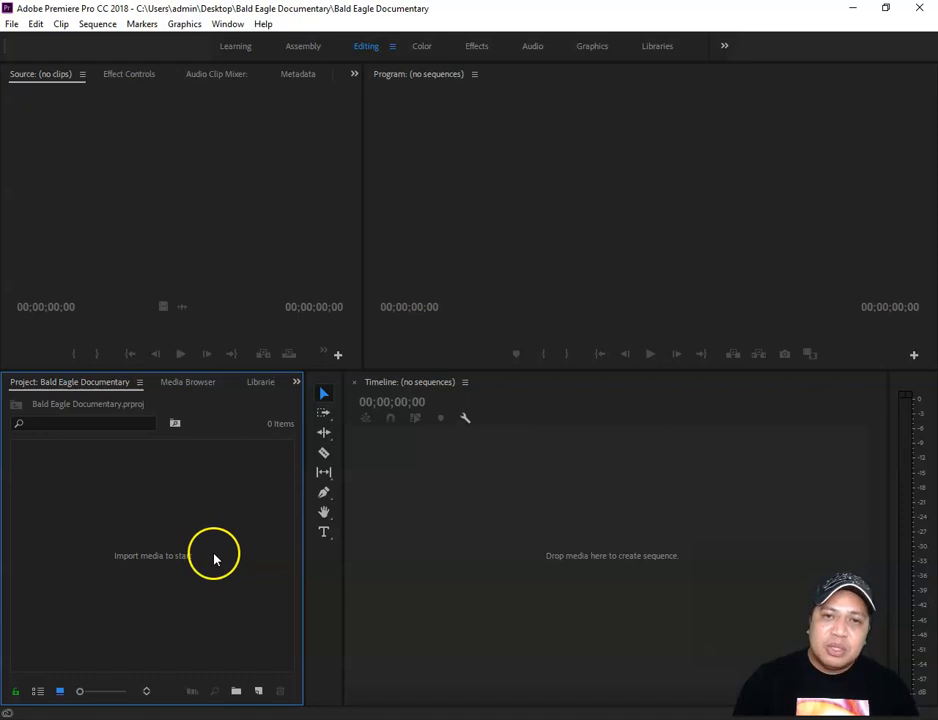
# Import the Assets and Audio folders from the Bald Eagle Documentary folder into the project, then close the folder window and maximize the editor.
pyautogui.click(197, 386)
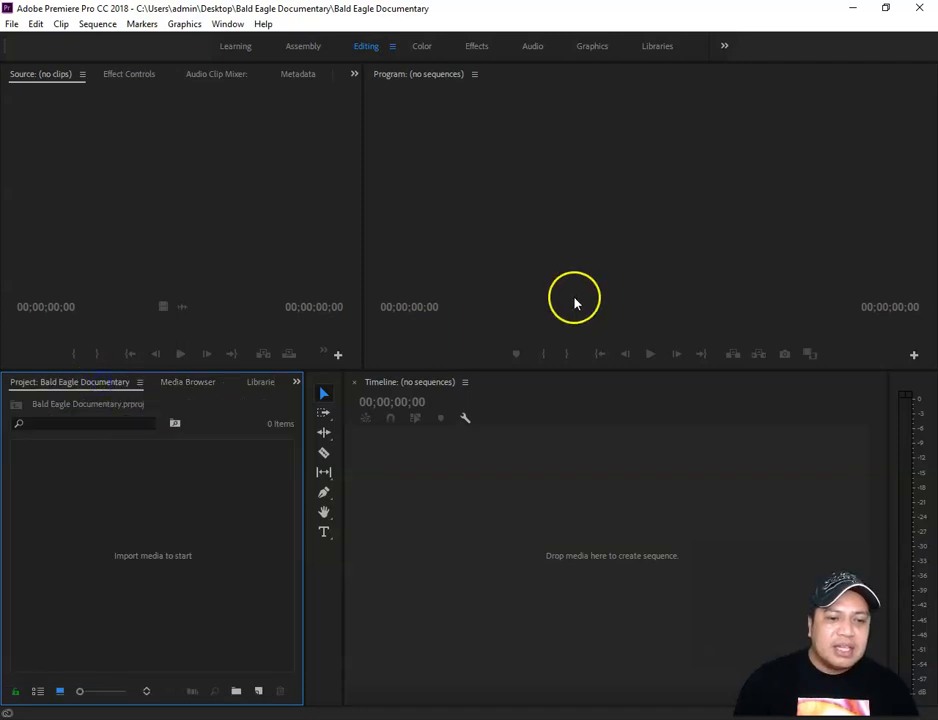
pyautogui.click(885, 8)
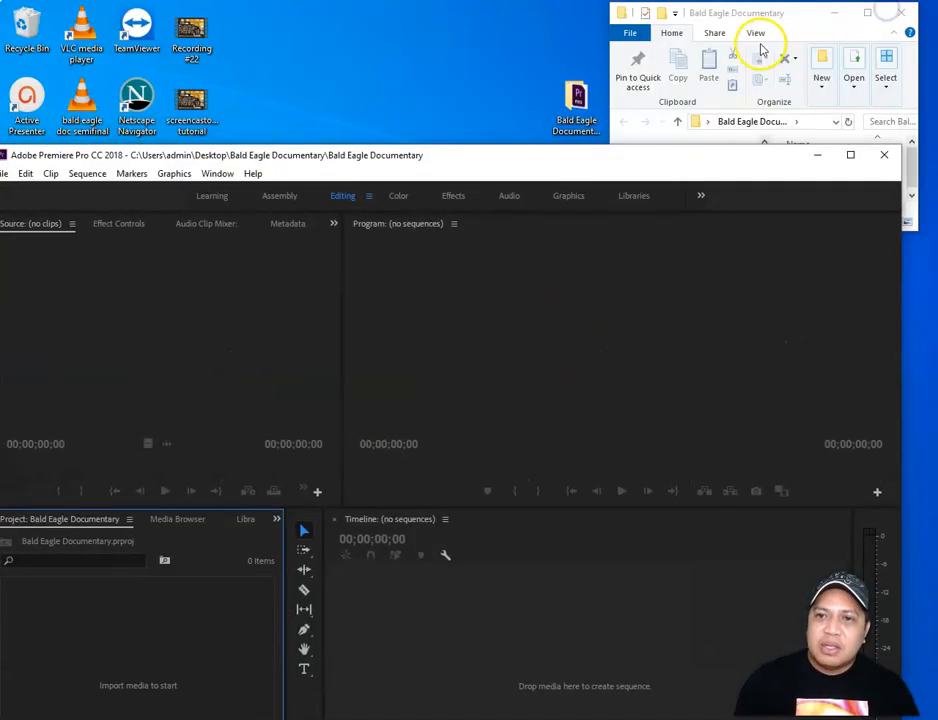
pyautogui.moveTo(787, 153); pyautogui.dragTo(212, 683)
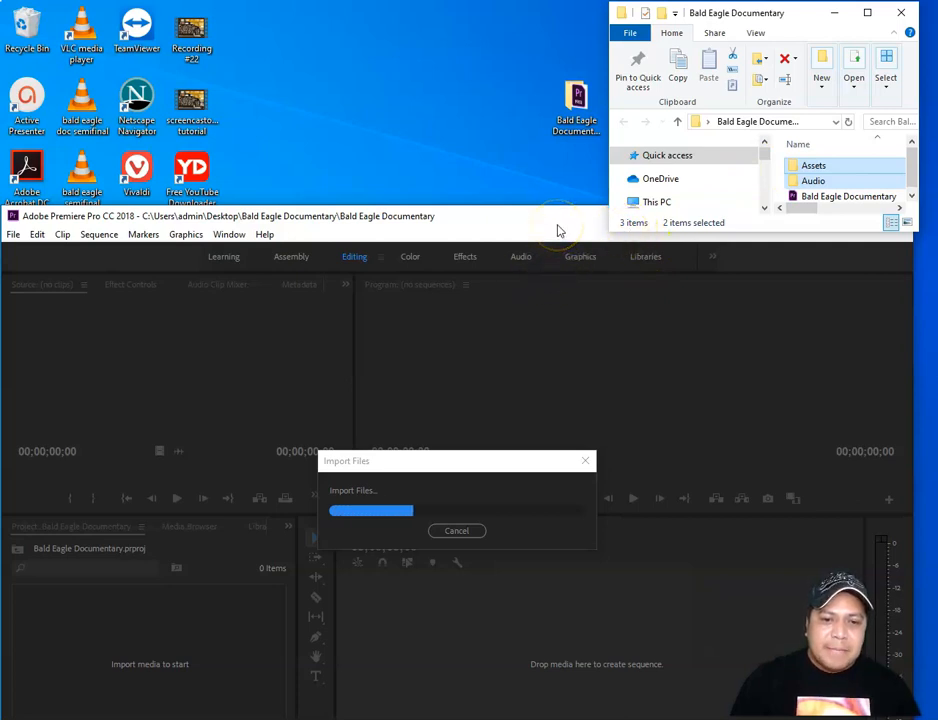
pyautogui.click(901, 14)
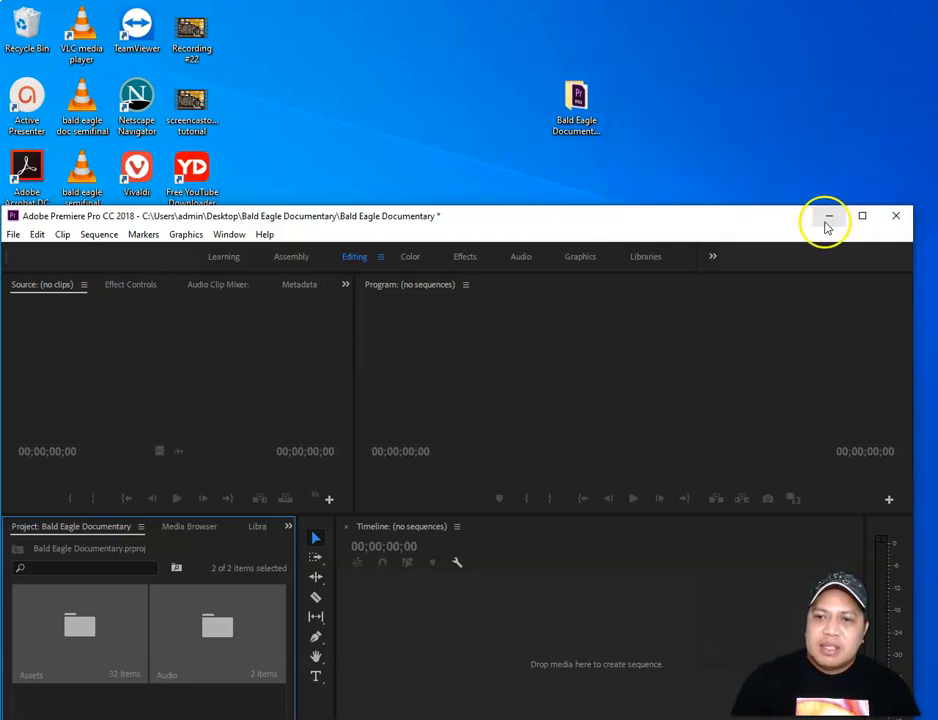
pyautogui.click(864, 217)
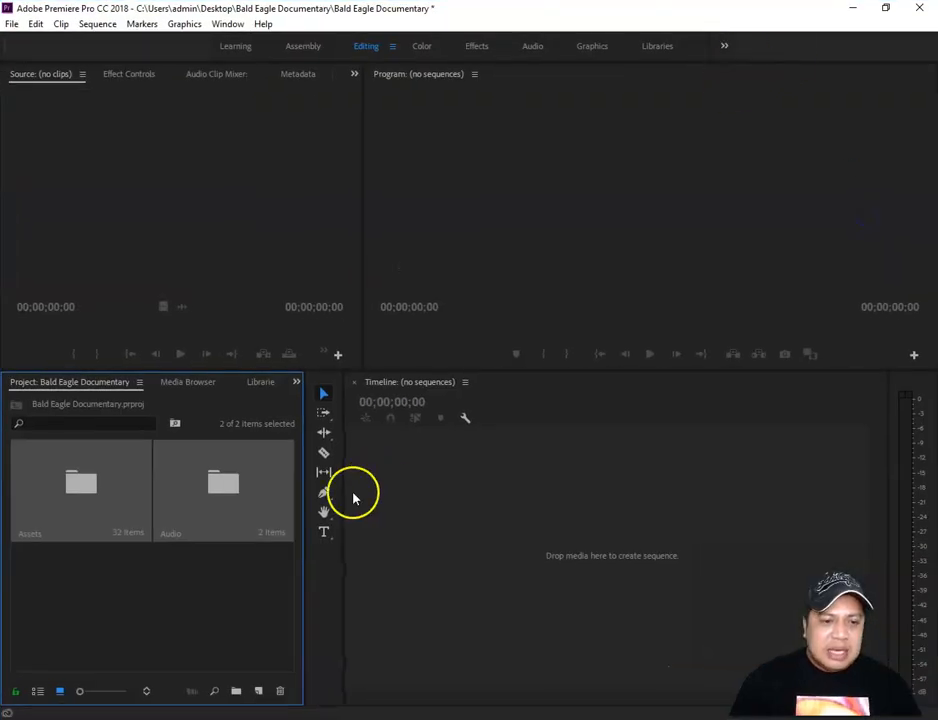
# Enlarge the project area in height and width and deselect the imported bins.
pyautogui.moveTo(224, 371); pyautogui.dragTo(251, 294)
pyautogui.moveTo(301, 368); pyautogui.dragTo(359, 379)
pyautogui.click(317, 462)
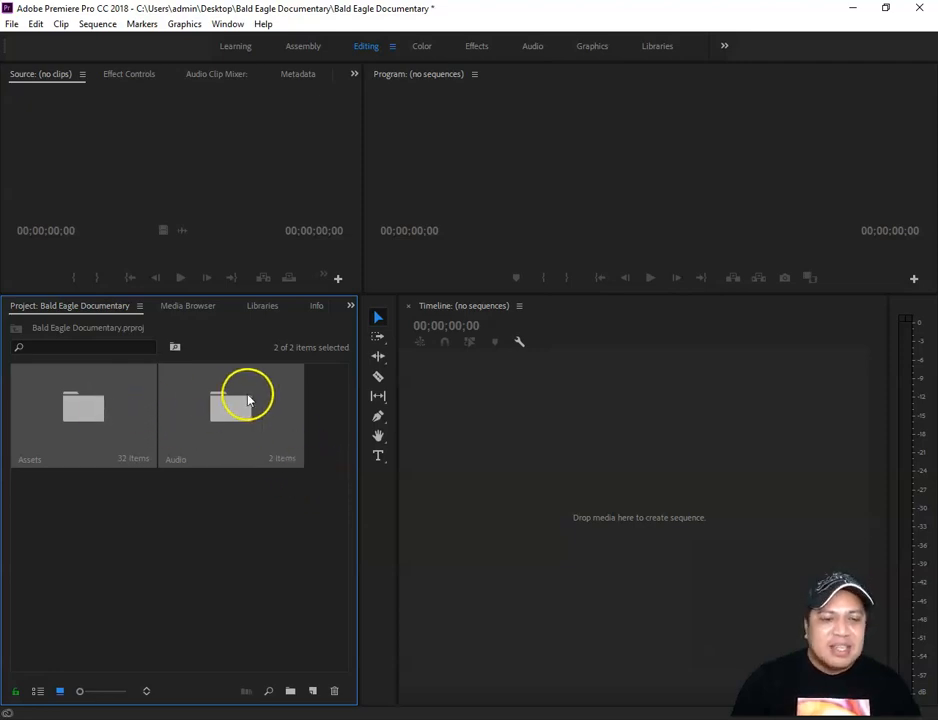
pyautogui.click(268, 518)
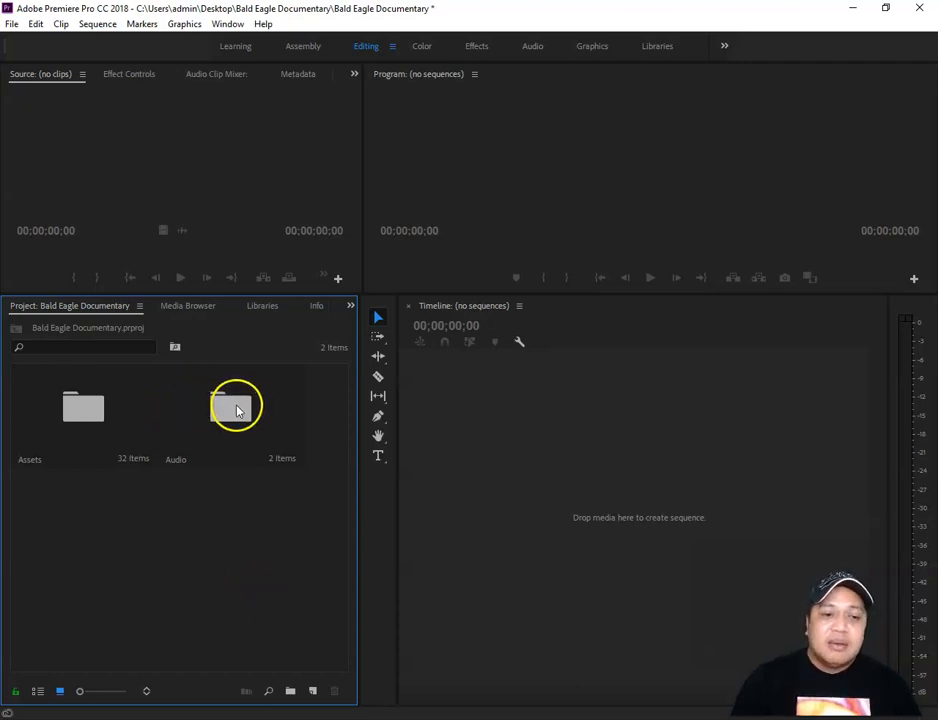
# Open the Assets bin and make its area taller to show more clip thumbnails.
pyautogui.doubleClick(85, 414)
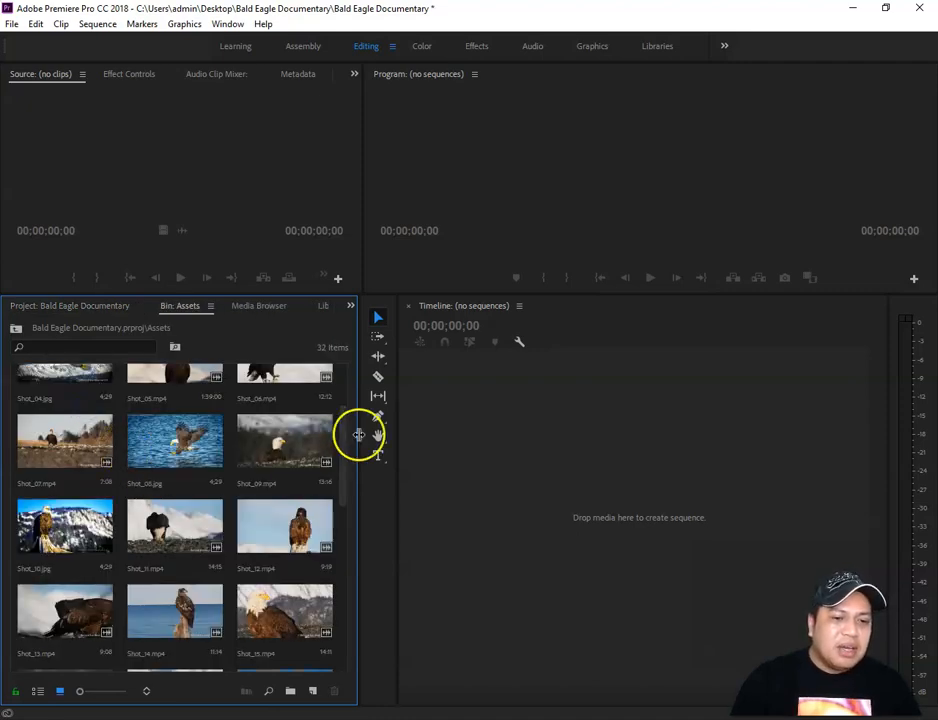
pyautogui.moveTo(343, 435); pyautogui.dragTo(345, 385)
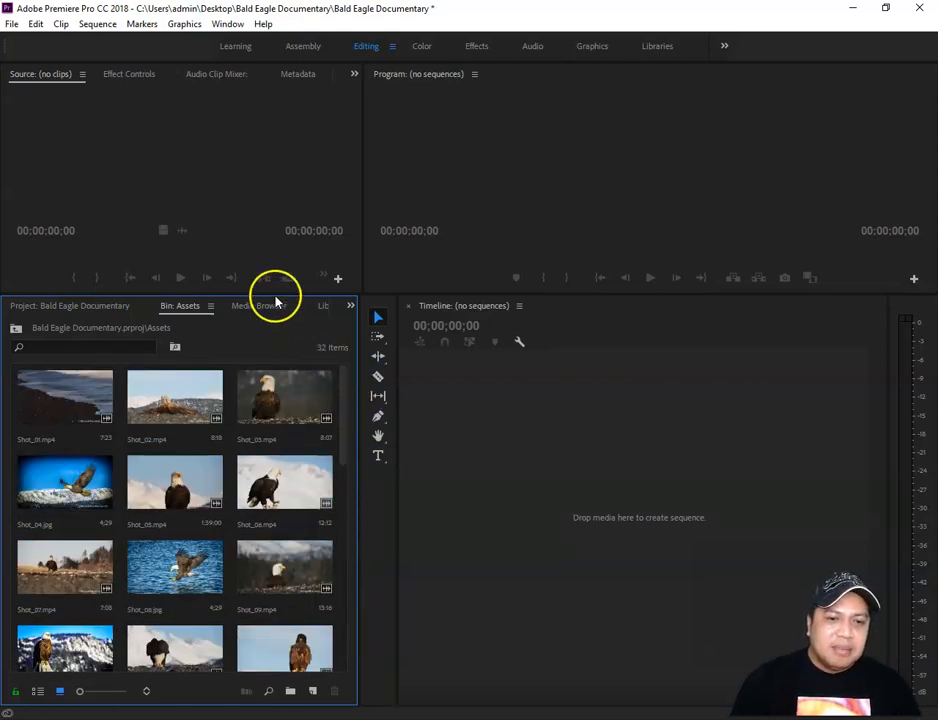
pyautogui.moveTo(274, 293); pyautogui.dragTo(285, 222)
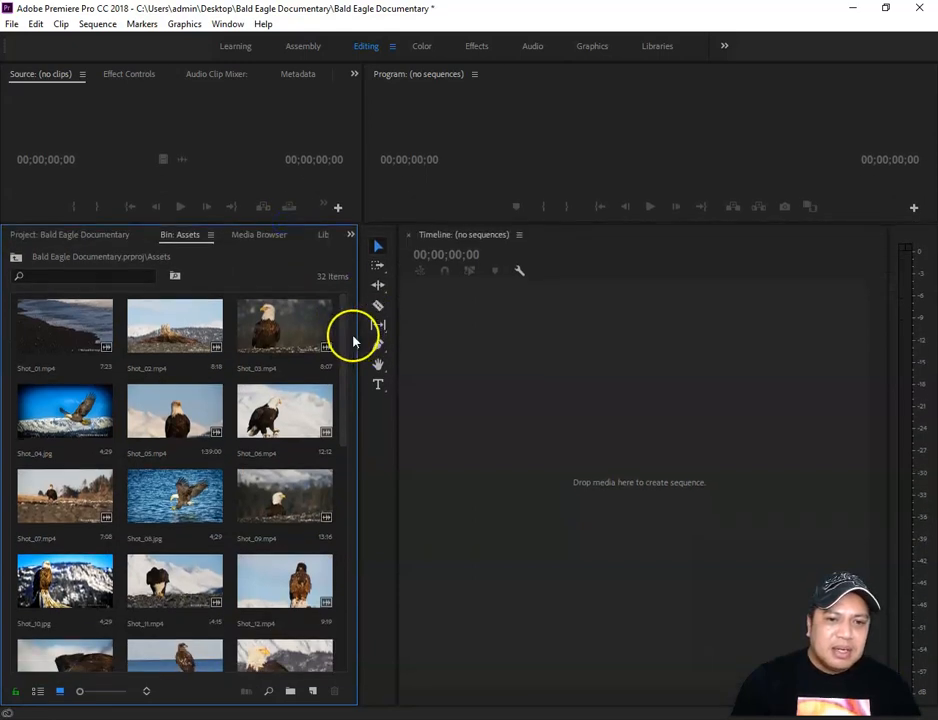
pyautogui.moveTo(345, 345); pyautogui.dragTo(340, 318)
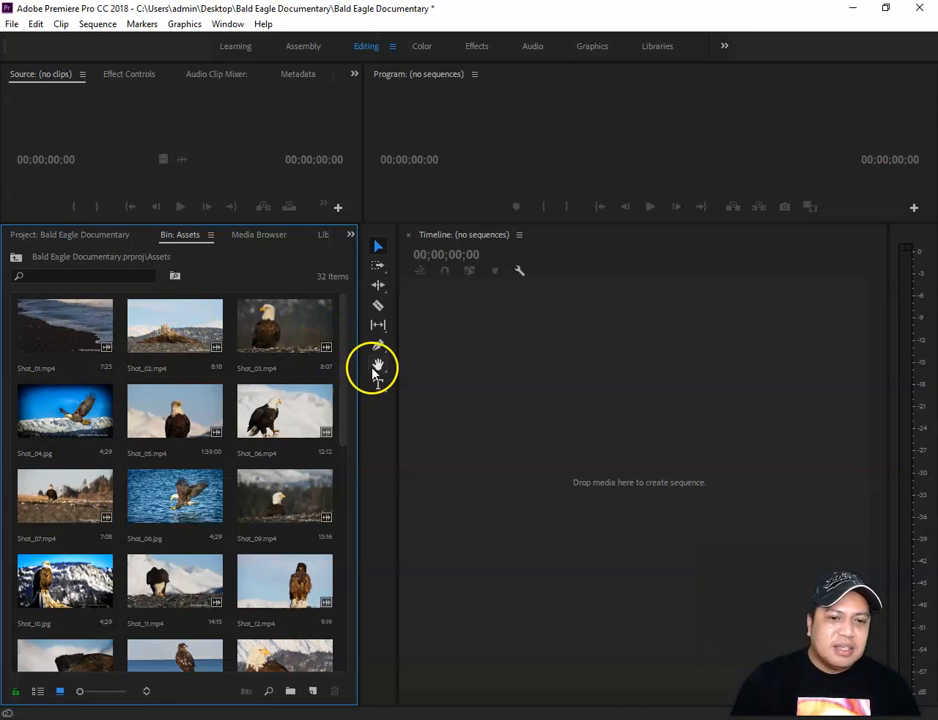
# Examine the video clips and still images in the Assets bin, including Shot_01.mp4, Shot_04.jpg, Shot_05.mp4 and Shot_08.jpg.
pyautogui.click(89, 344)
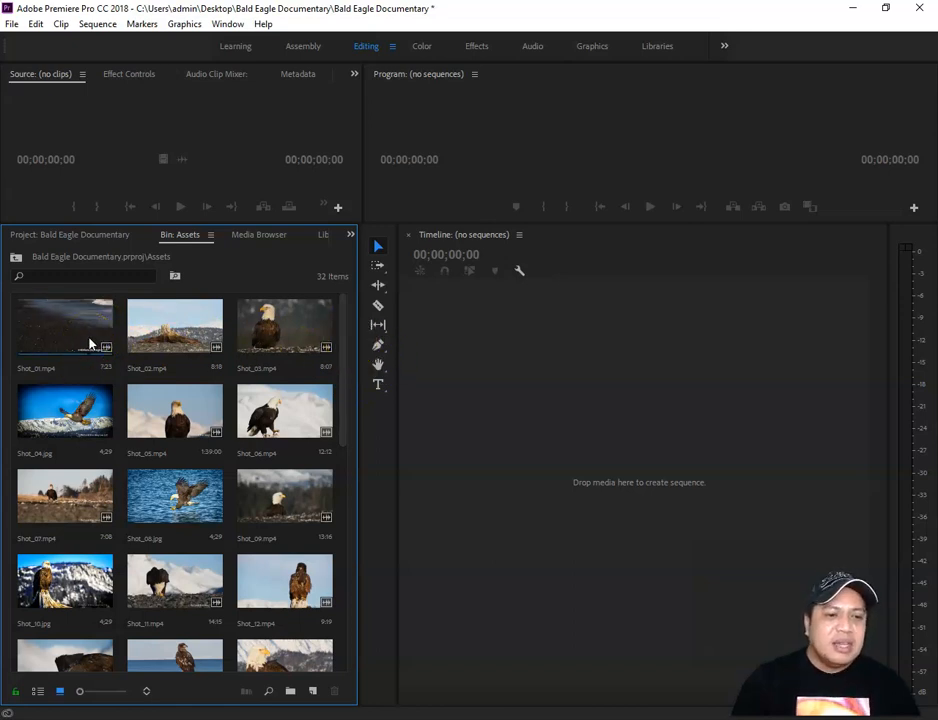
pyautogui.click(77, 419)
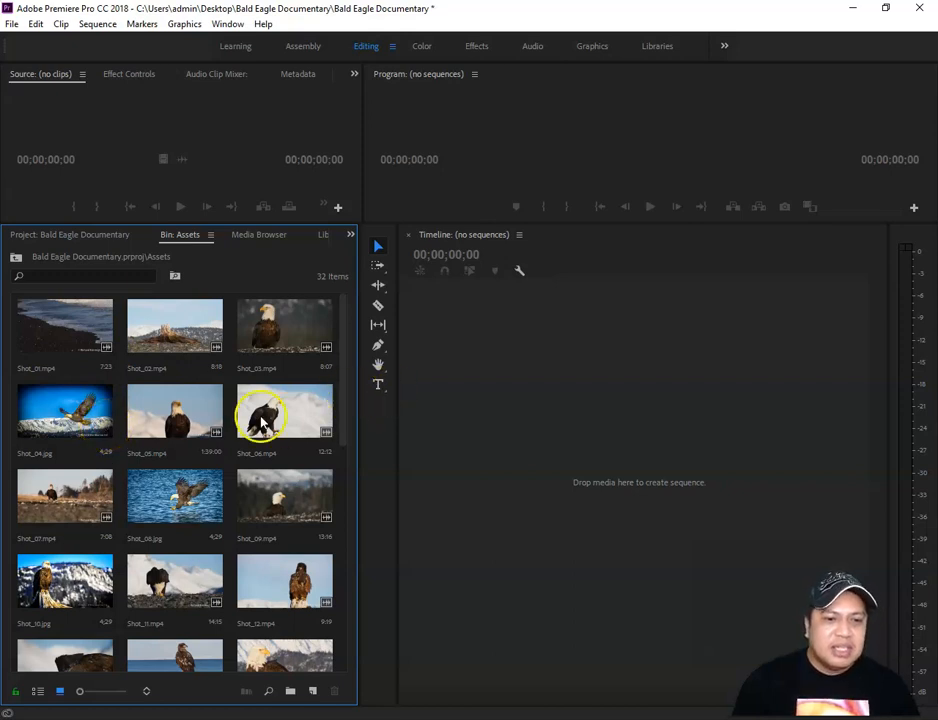
pyautogui.click(63, 415)
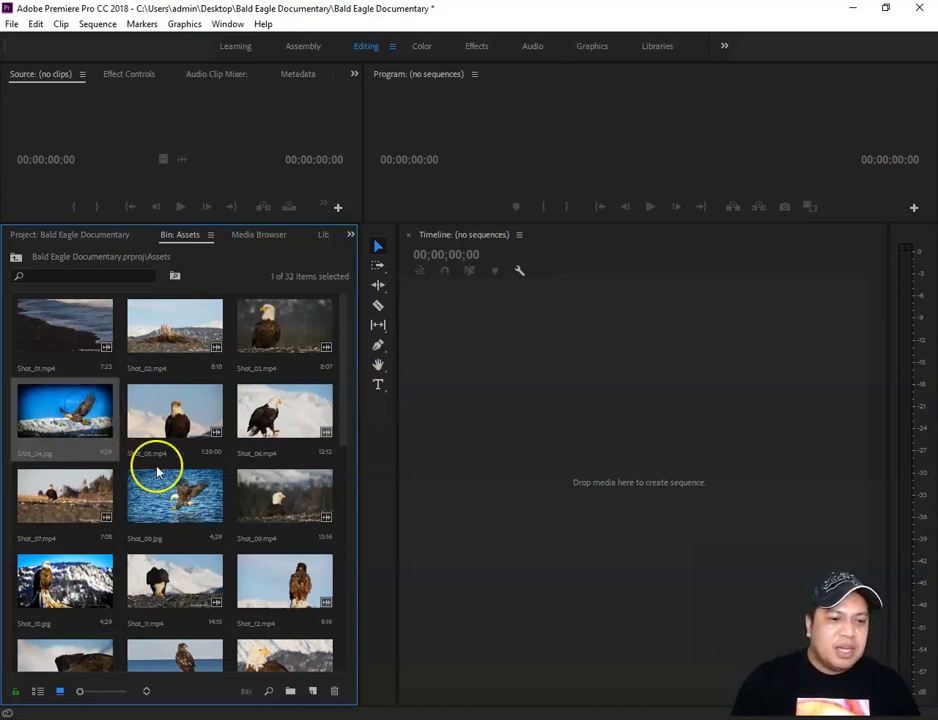
pyautogui.click(181, 415)
pyautogui.click(177, 505)
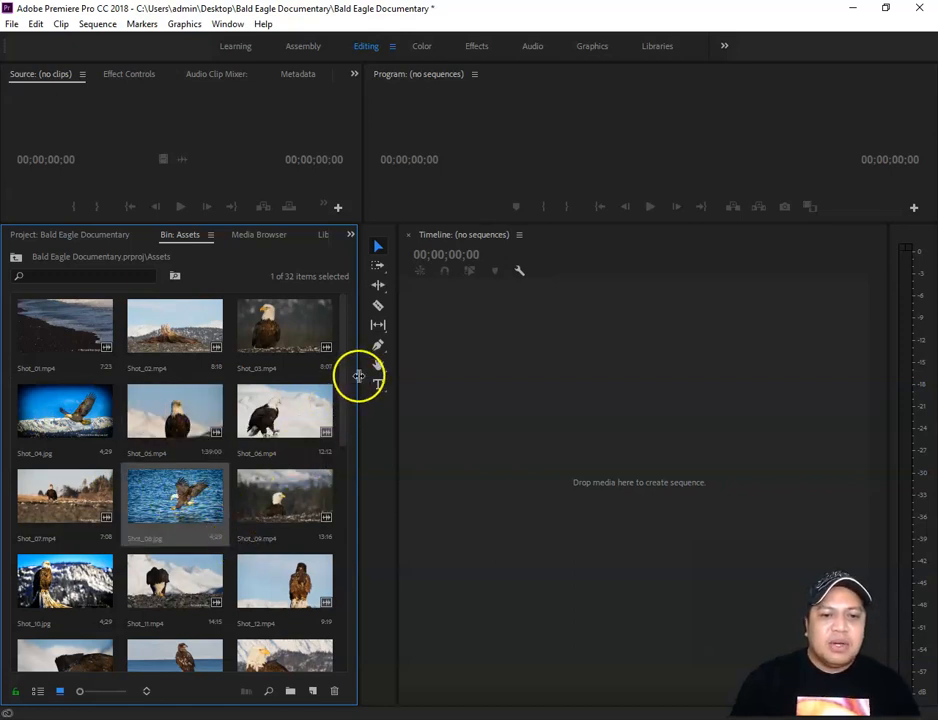
# Widen the bin area slightly and close the Assets bin to return to the project's root level.
pyautogui.moveTo(359, 378); pyautogui.dragTo(381, 385)
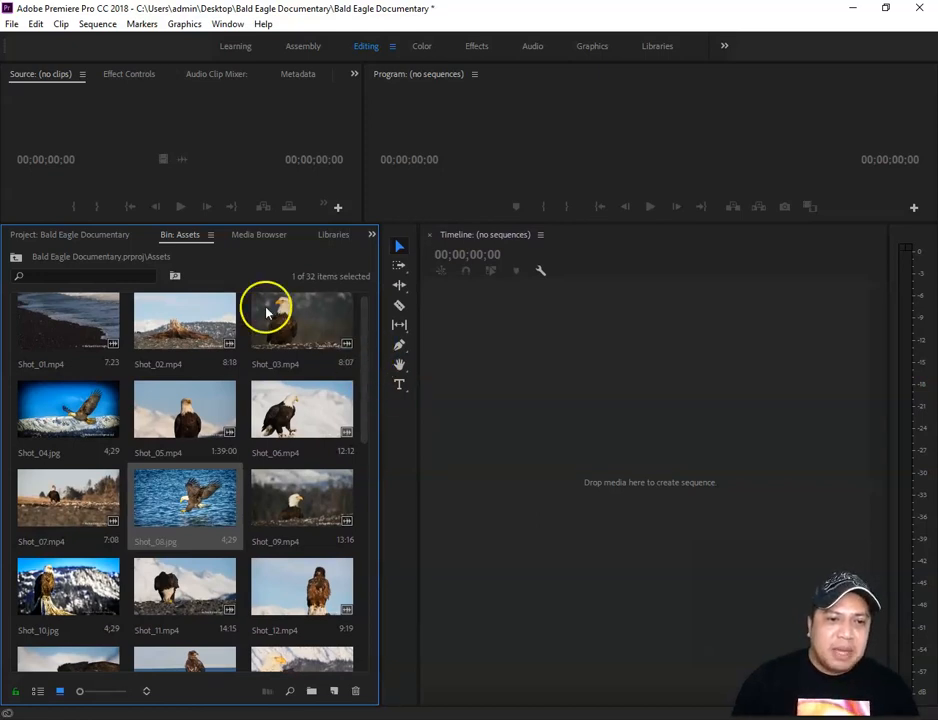
pyautogui.click(211, 236)
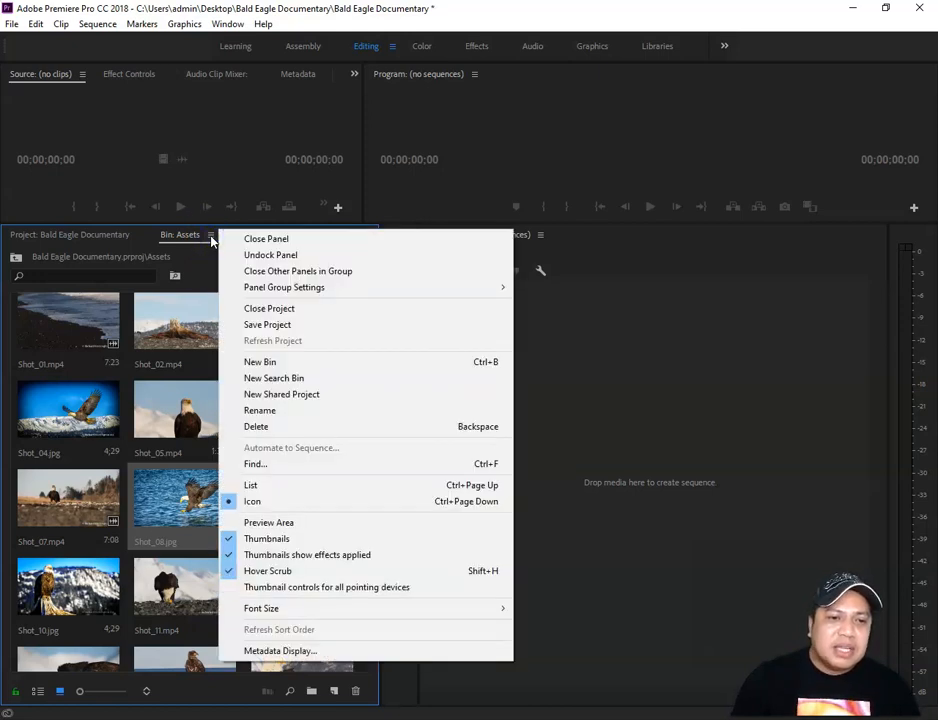
pyautogui.click(262, 241)
pyautogui.click(96, 238)
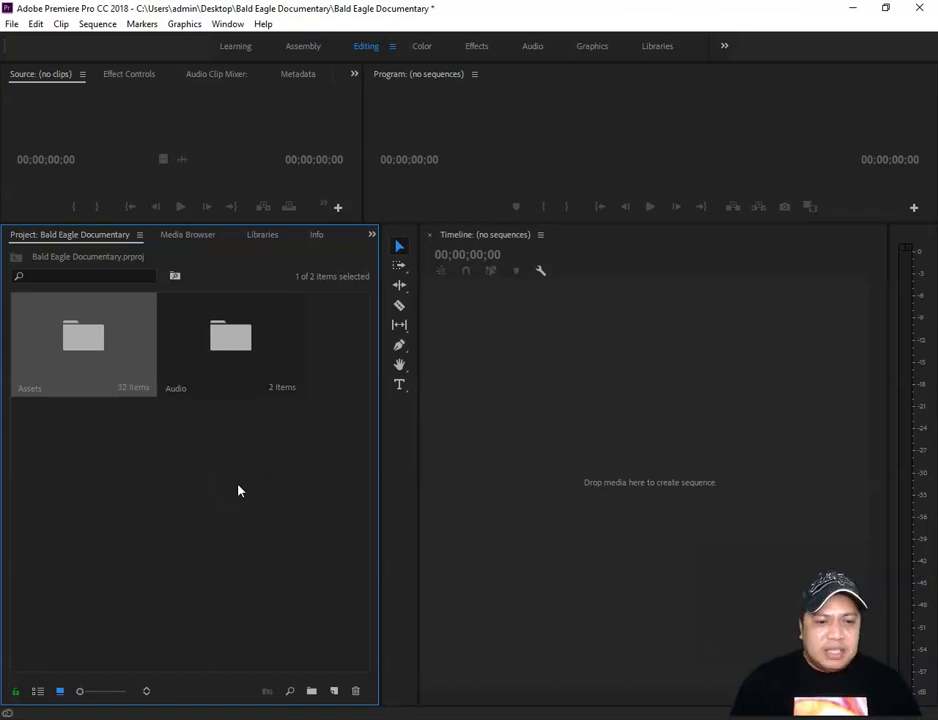
pyautogui.click(312, 694)
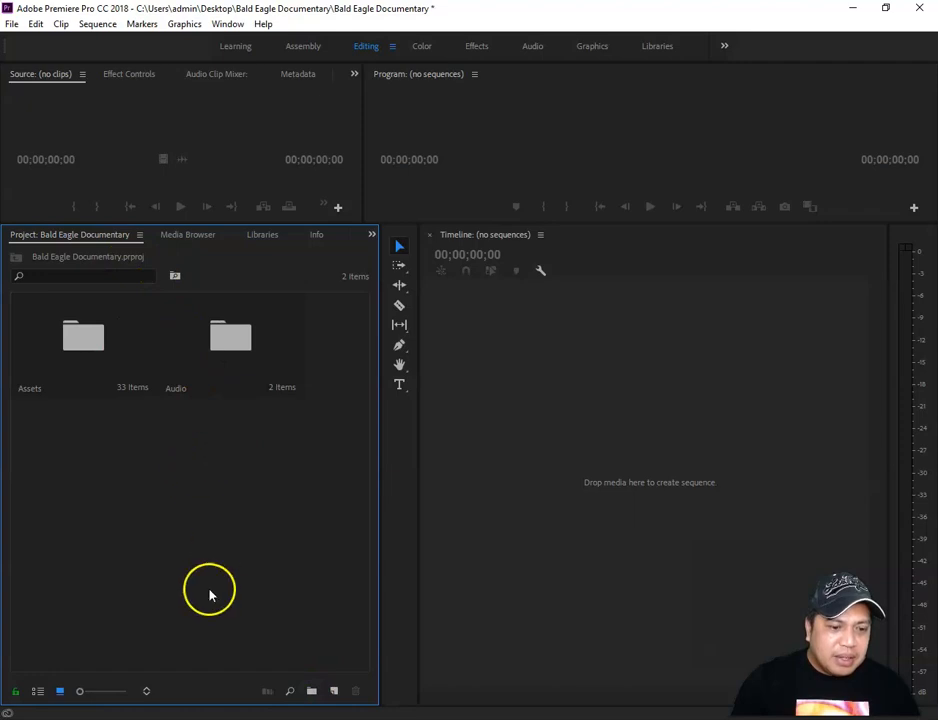
pyautogui.doubleClick(86, 336)
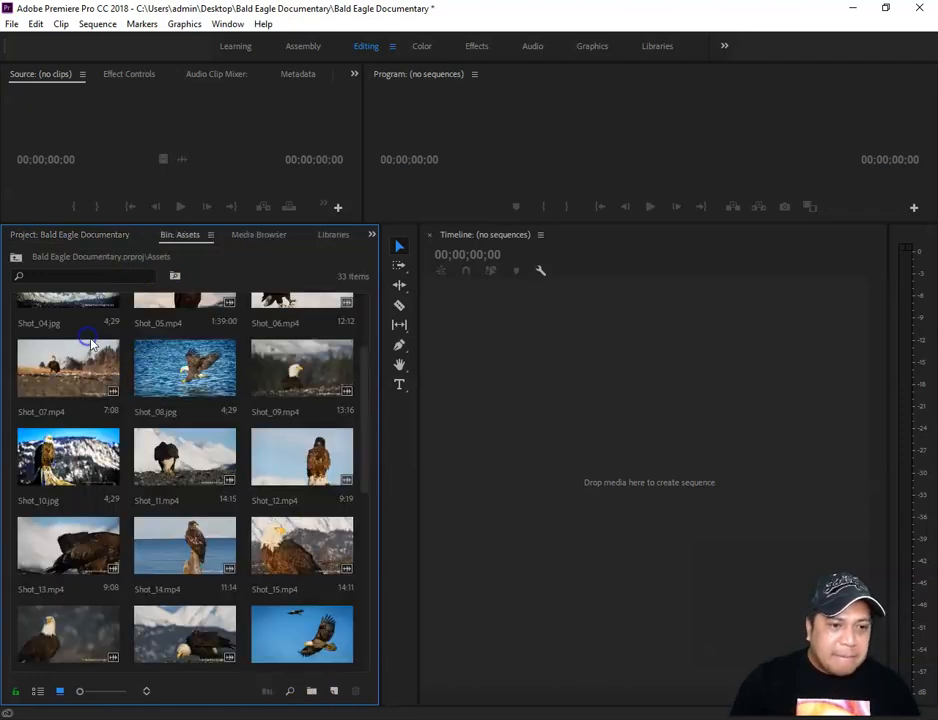
pyautogui.scroll(-5, 255, 355)
pyautogui.click(305, 625)
pyautogui.press('Delete')
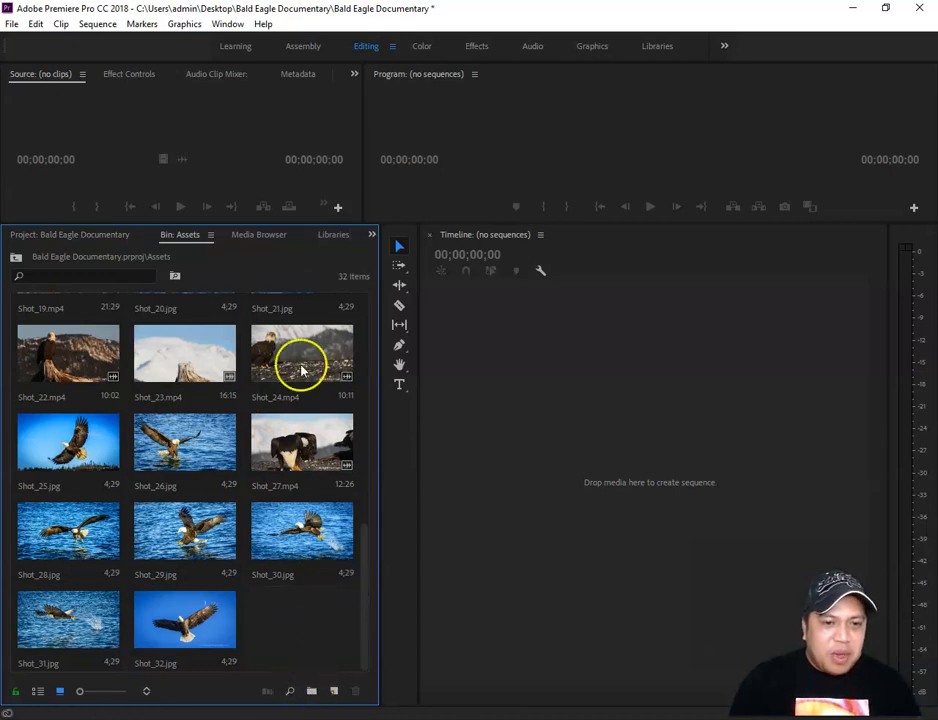
pyautogui.click(210, 234)
pyautogui.click(247, 240)
pyautogui.click(98, 236)
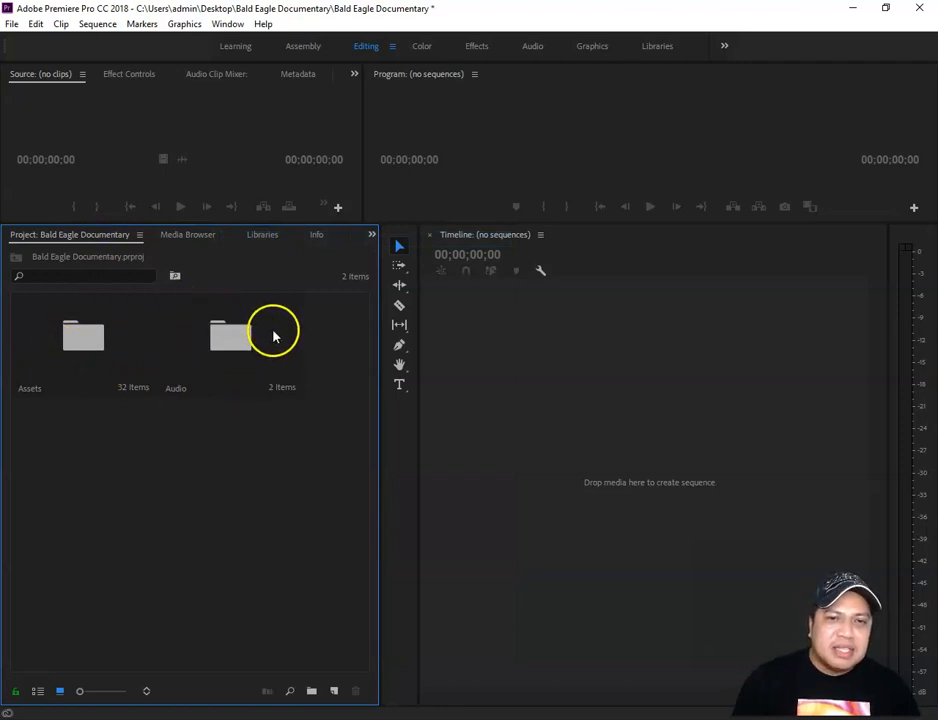
# With no bin selected, create a new bin named "Stills" at the project's root level.
pyautogui.click(83, 329)
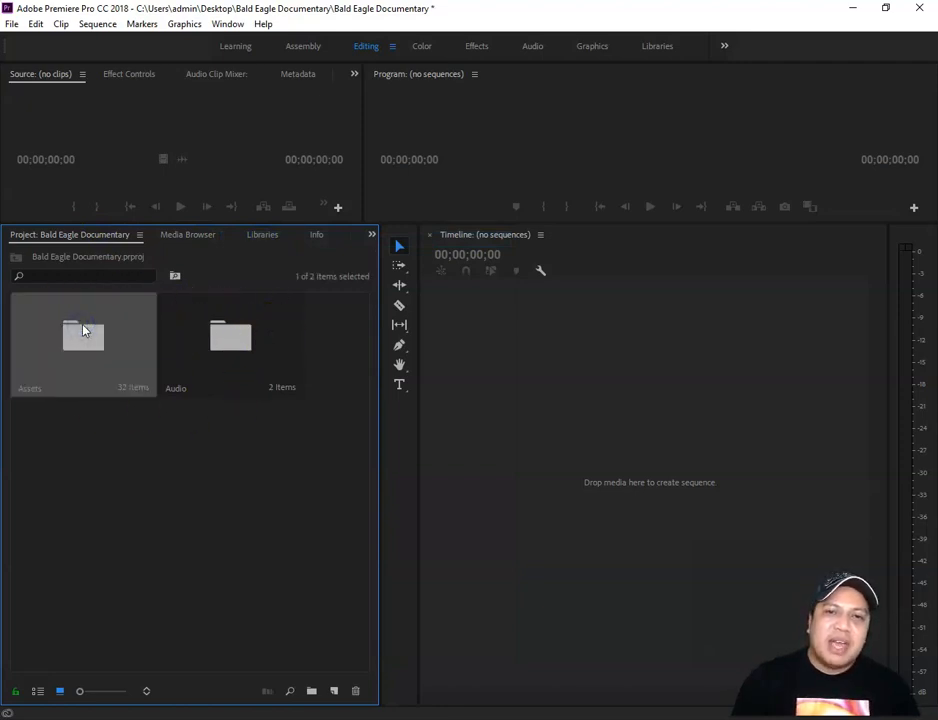
pyautogui.click(120, 444)
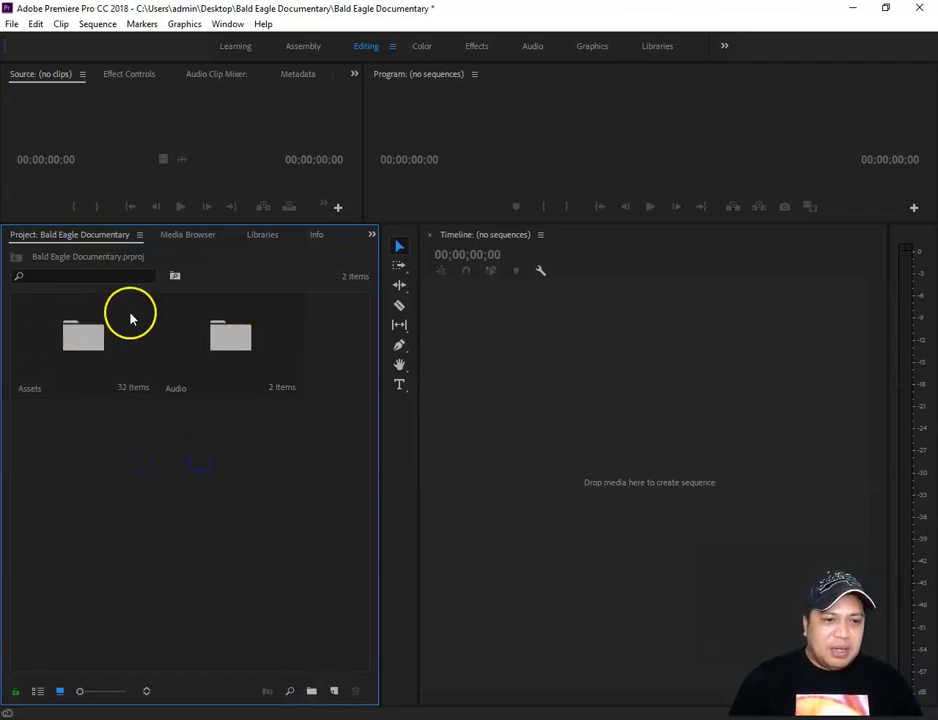
pyautogui.click(311, 694)
pyautogui.click(311, 694)
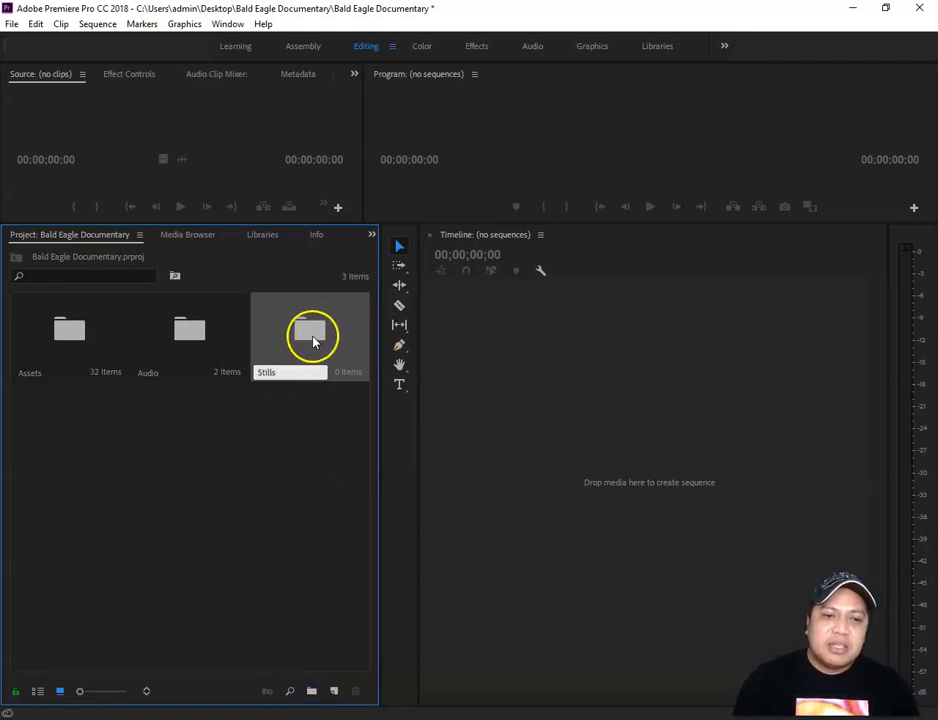
pyautogui.click(318, 442)
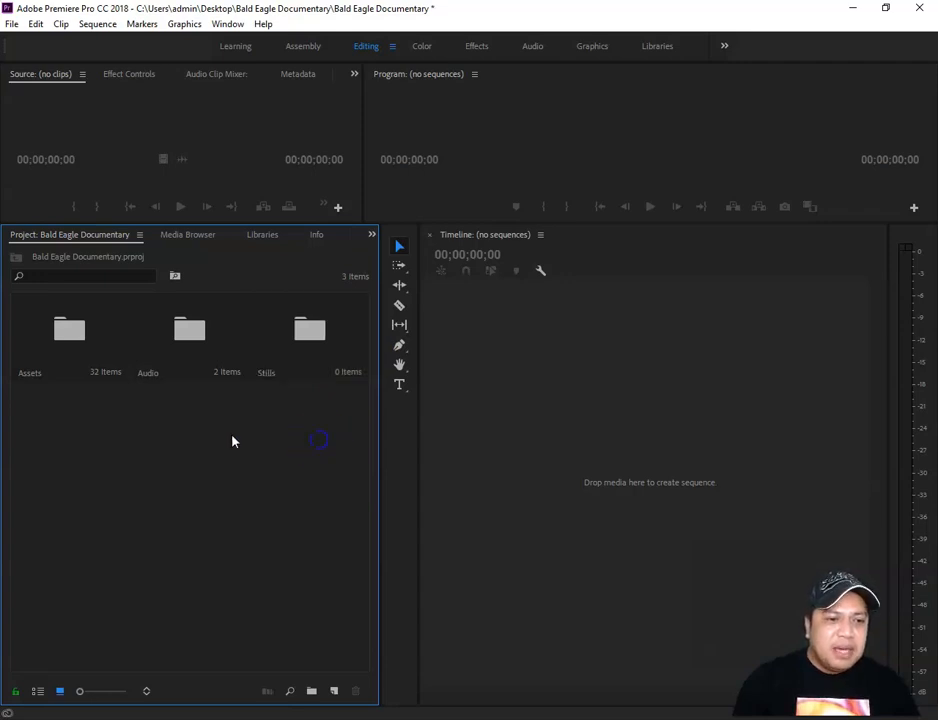
# Open the Assets bin and select the stills Shot_04.jpg, Shot_08.jpg, Shot_10.jpg, Shot_18.jpg, Shot_20.jpg and Shot_21.jpg together.
pyautogui.doubleClick(67, 334)
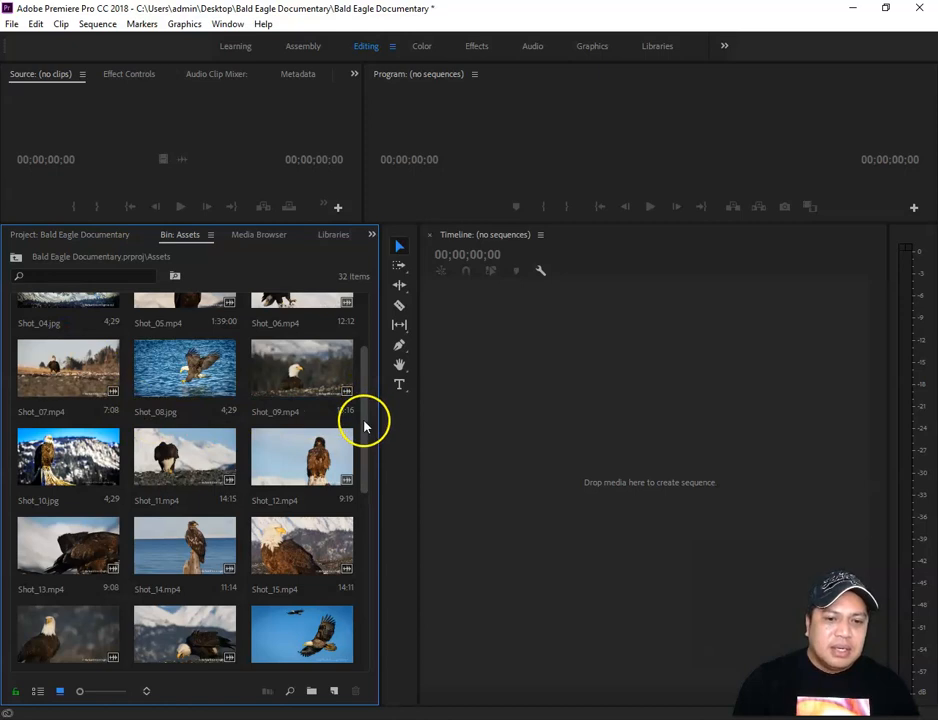
pyautogui.moveTo(364, 426); pyautogui.dragTo(368, 360)
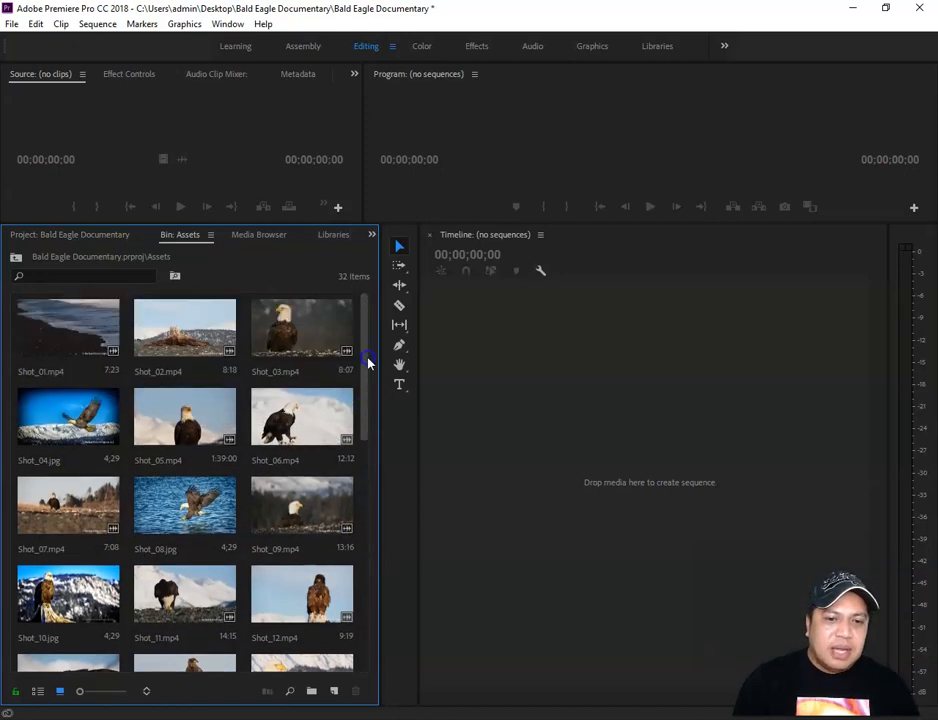
pyautogui.click(77, 413)
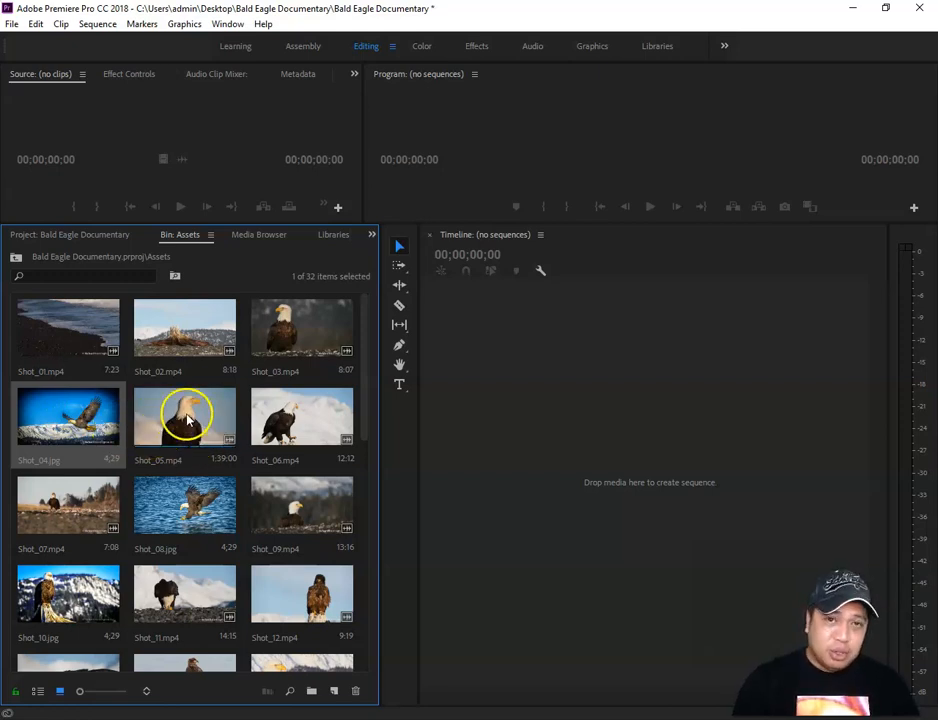
pyautogui.scroll(-1, 179, 452)
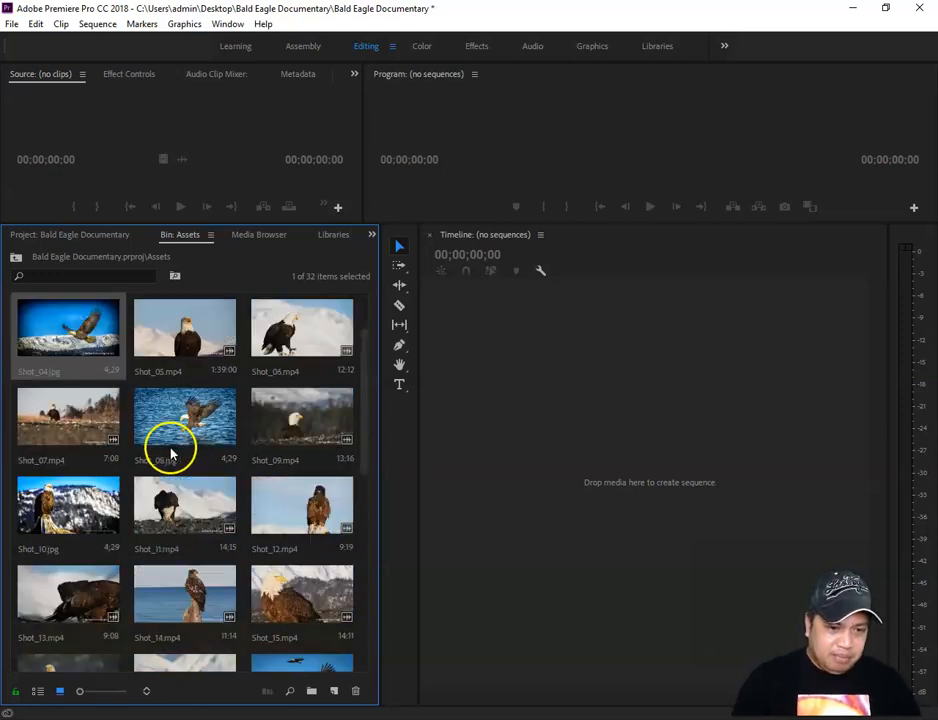
pyautogui.keyDown('ctrl'); pyautogui.click(178, 418); pyautogui.keyUp('ctrl')
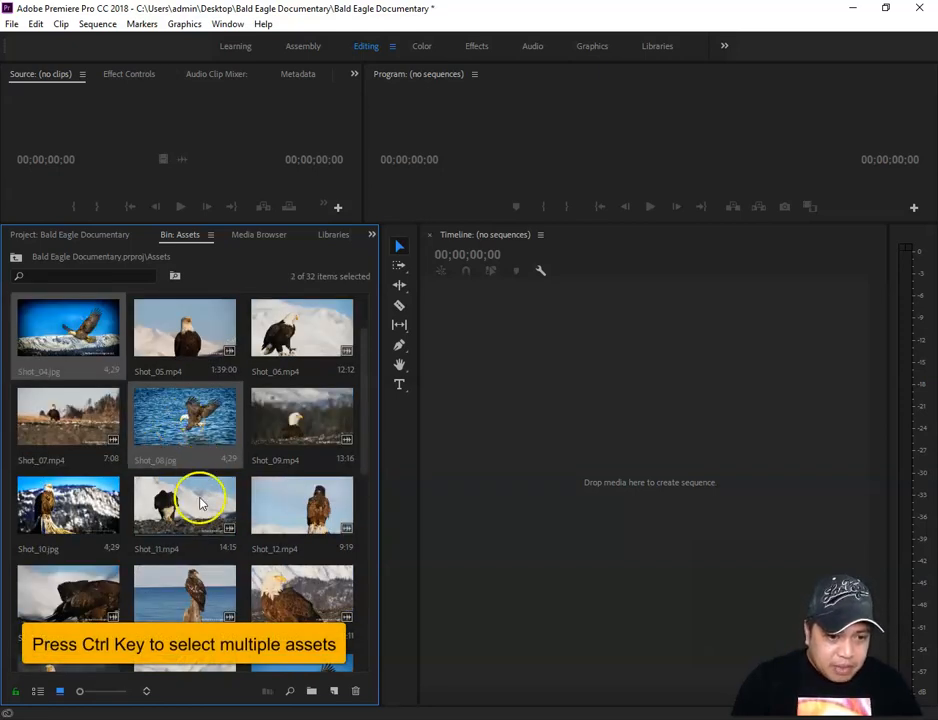
pyautogui.keyDown('ctrl'); pyautogui.click(104, 508); pyautogui.keyUp('ctrl')
pyautogui.scroll(-1, 216, 484)
pyautogui.keyDown('ctrl'); pyautogui.click(295, 610); pyautogui.keyUp('ctrl')
pyautogui.scroll(-2, 295, 610)
pyautogui.keyDown('ctrl'); pyautogui.click(193, 510); pyautogui.keyUp('ctrl')
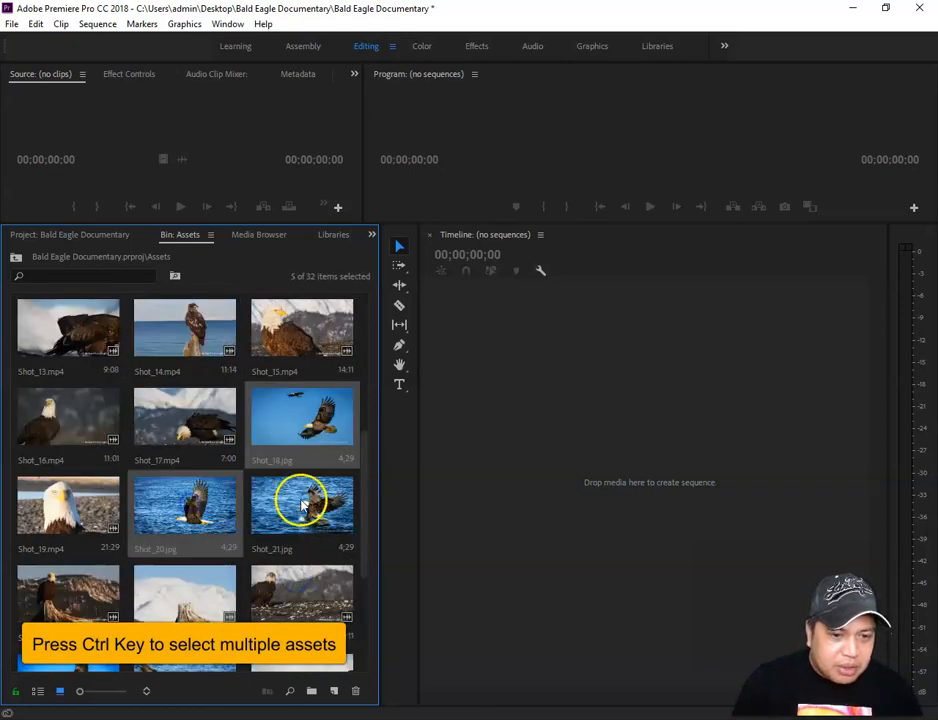
pyautogui.keyDown('ctrl'); pyautogui.click(304, 502); pyautogui.keyUp('ctrl')
pyautogui.scroll(-2, 193, 585)
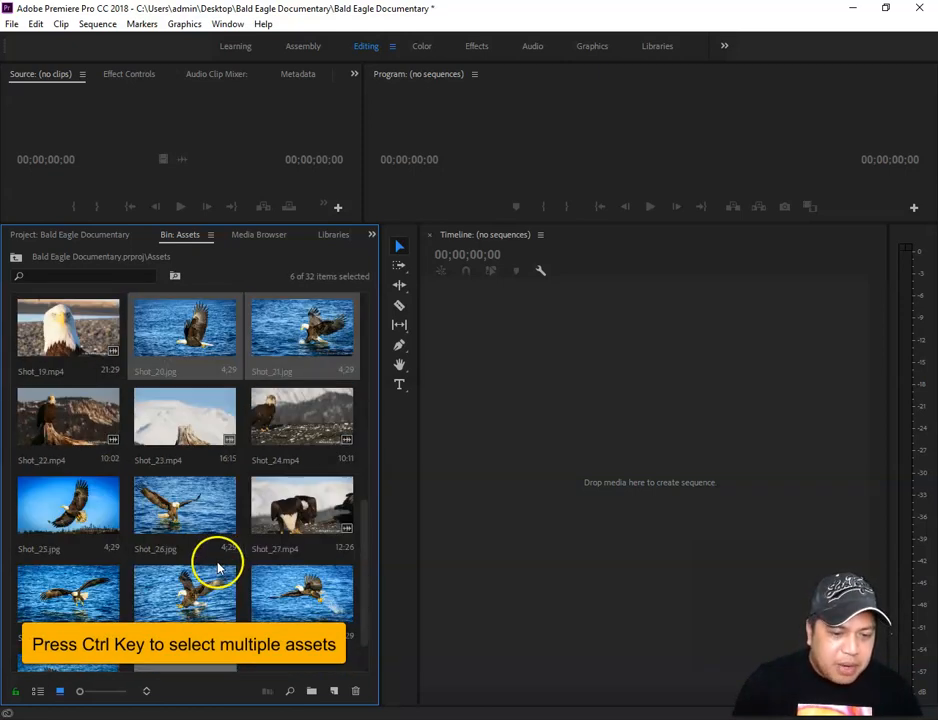
# Add the stills Shot_25, 26, 28, 29, 30, 31 and 32 to the selection and cut all selected stills from the Assets bin.
pyautogui.keyDown('ctrl'); pyautogui.click(86, 507); pyautogui.keyUp('ctrl')
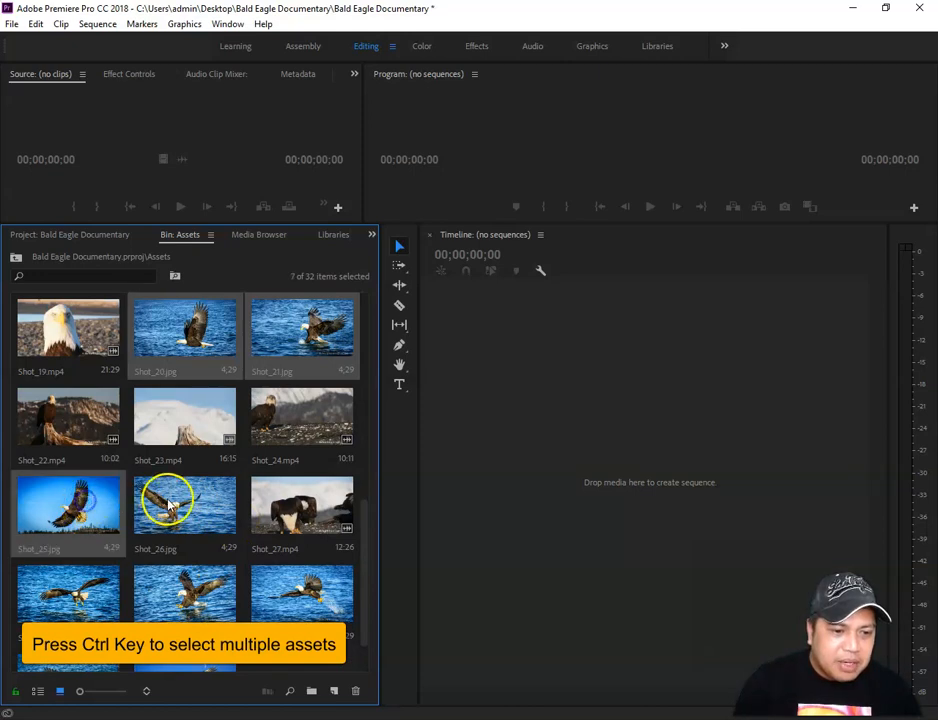
pyautogui.keyDown('ctrl'); pyautogui.click(170, 505); pyautogui.keyUp('ctrl')
pyautogui.keyDown('ctrl'); pyautogui.click(101, 590); pyautogui.keyUp('ctrl')
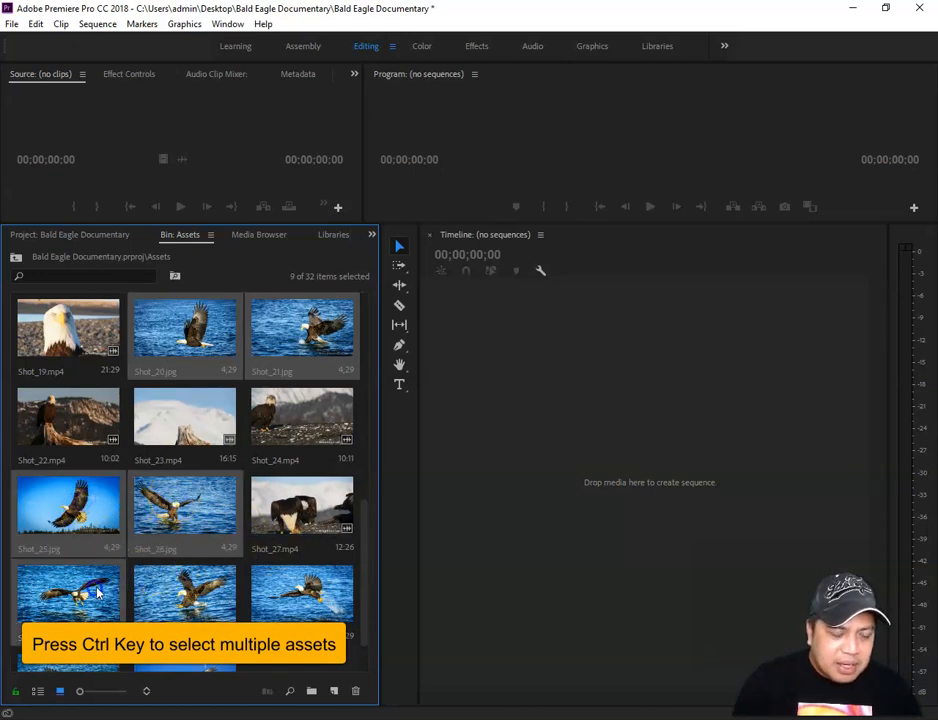
pyautogui.keyDown('ctrl'); pyautogui.click(178, 585); pyautogui.keyUp('ctrl')
pyautogui.keyDown('ctrl'); pyautogui.click(282, 585); pyautogui.keyUp('ctrl')
pyautogui.scroll(-1, 217, 605)
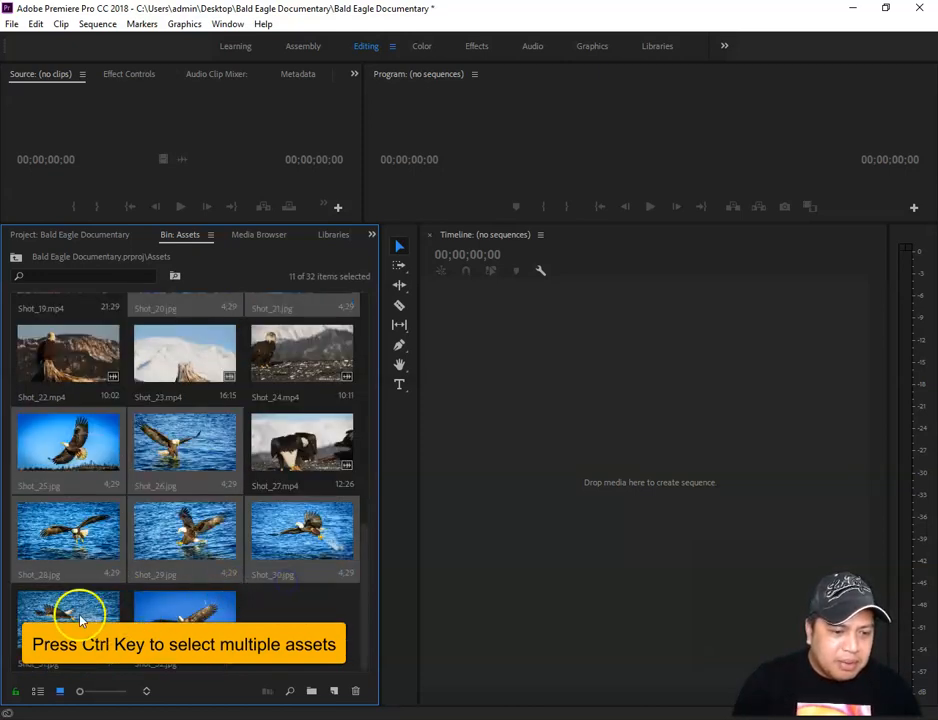
pyautogui.keyDown('ctrl'); pyautogui.click(80, 607); pyautogui.keyUp('ctrl')
pyautogui.keyDown('ctrl'); pyautogui.click(172, 606); pyautogui.keyUp('ctrl')
pyautogui.scroll(5, 195, 555)
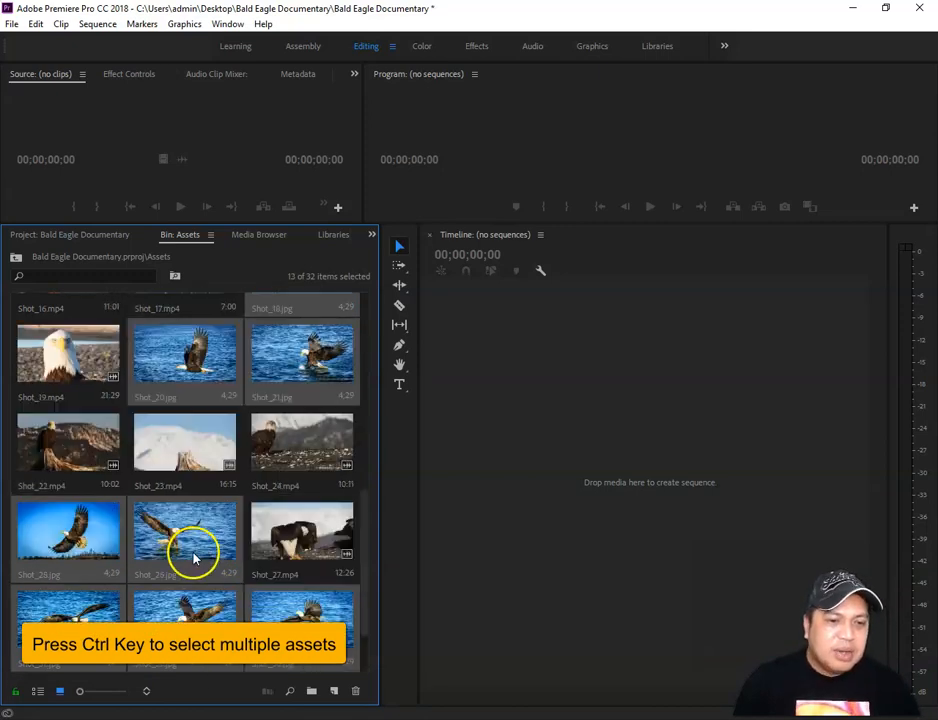
pyautogui.scroll(2, 195, 553)
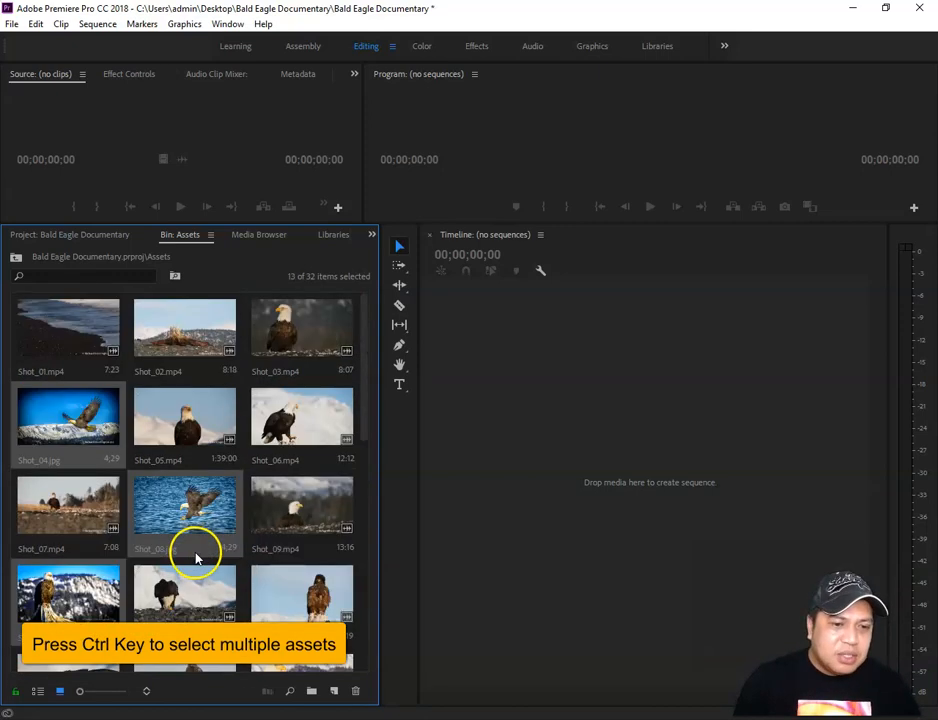
pyautogui.scroll(-3, 184, 512)
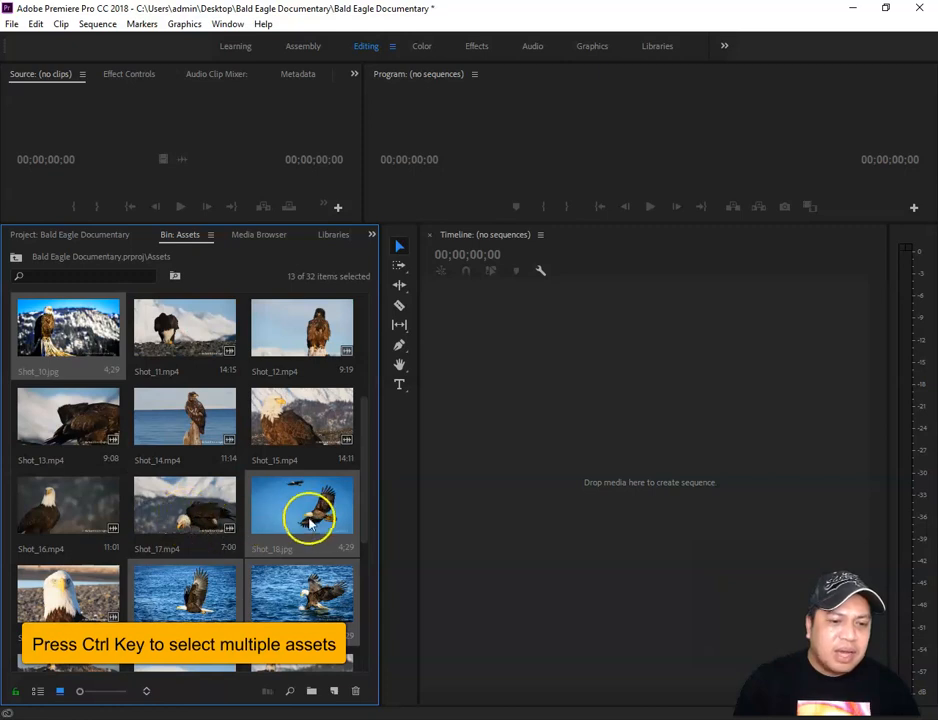
pyautogui.rightClick(277, 504)
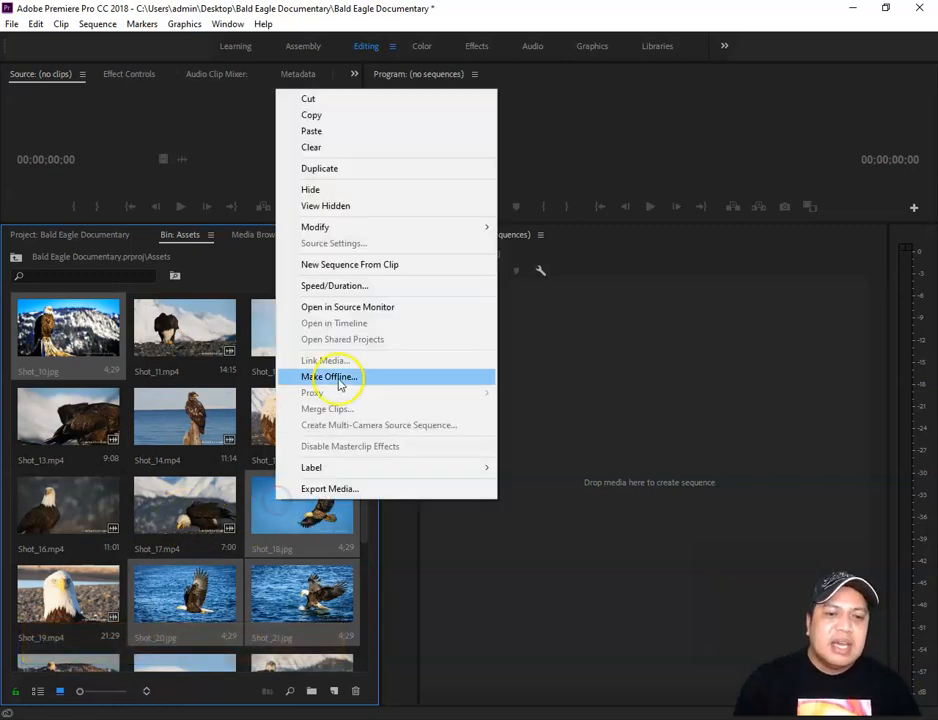
pyautogui.click(364, 103)
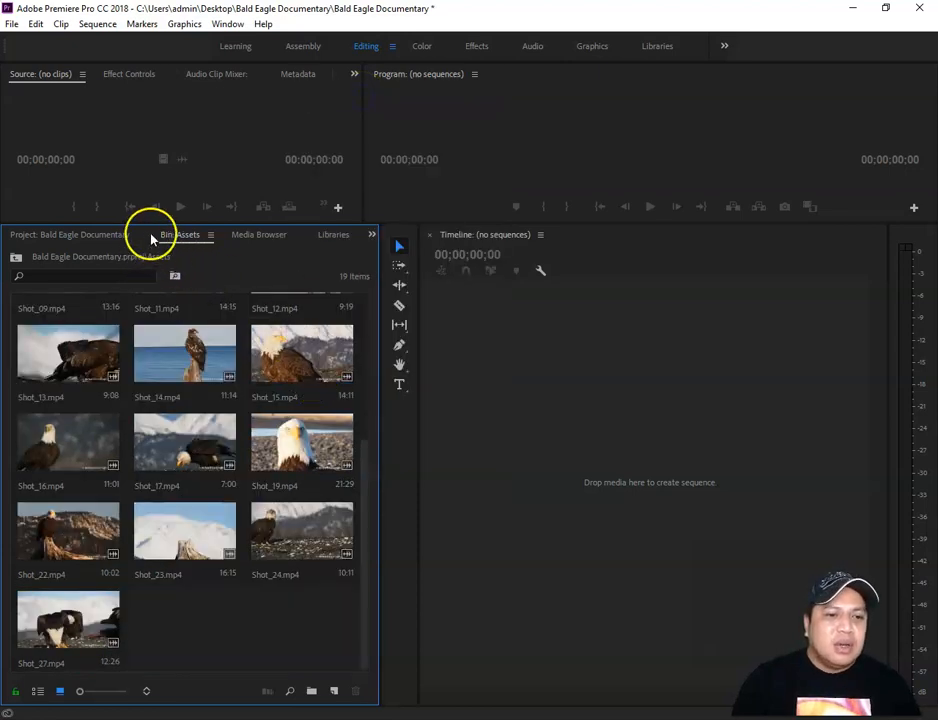
# Close the Assets bin, paste the cut images into the Stills bin, and return to the project's root level.
pyautogui.click(209, 236)
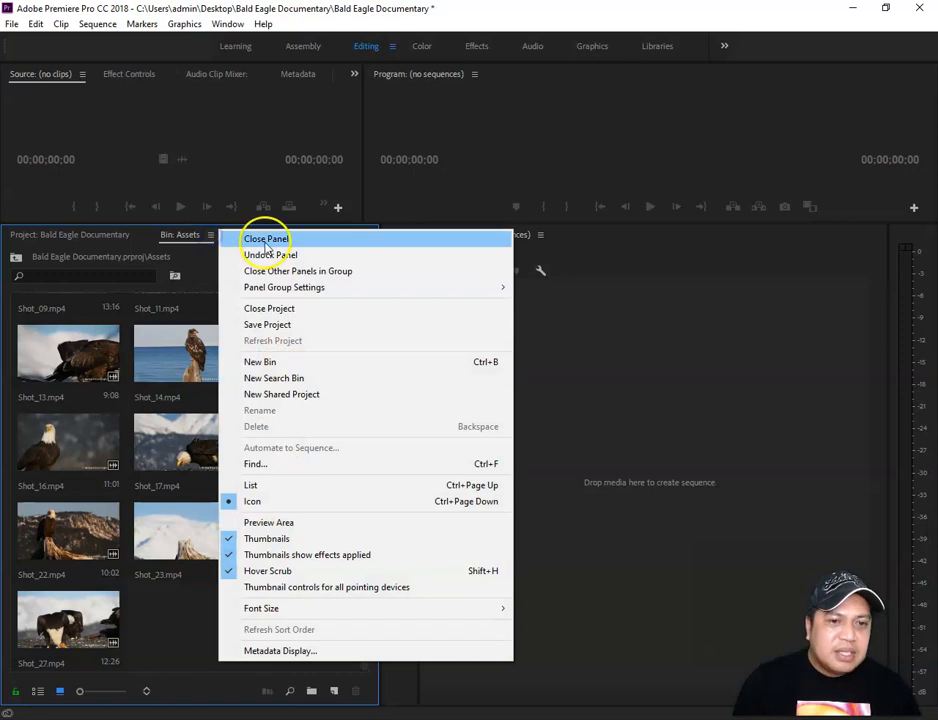
pyautogui.click(283, 242)
pyautogui.click(92, 238)
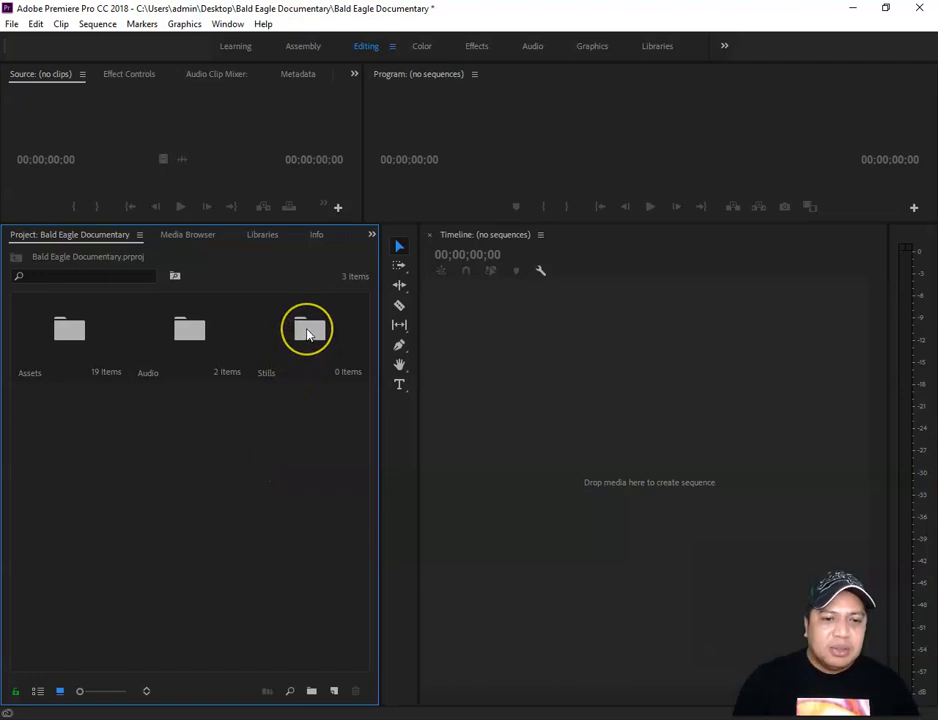
pyautogui.doubleClick(308, 334)
pyautogui.rightClick(183, 356)
pyautogui.click(233, 364)
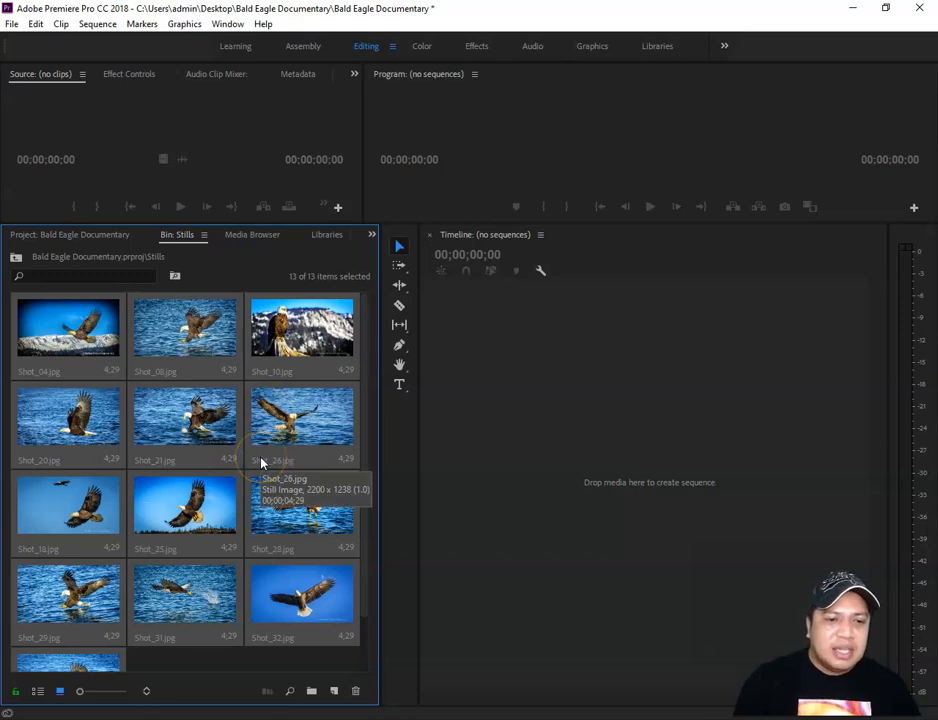
pyautogui.click(205, 237)
pyautogui.click(251, 239)
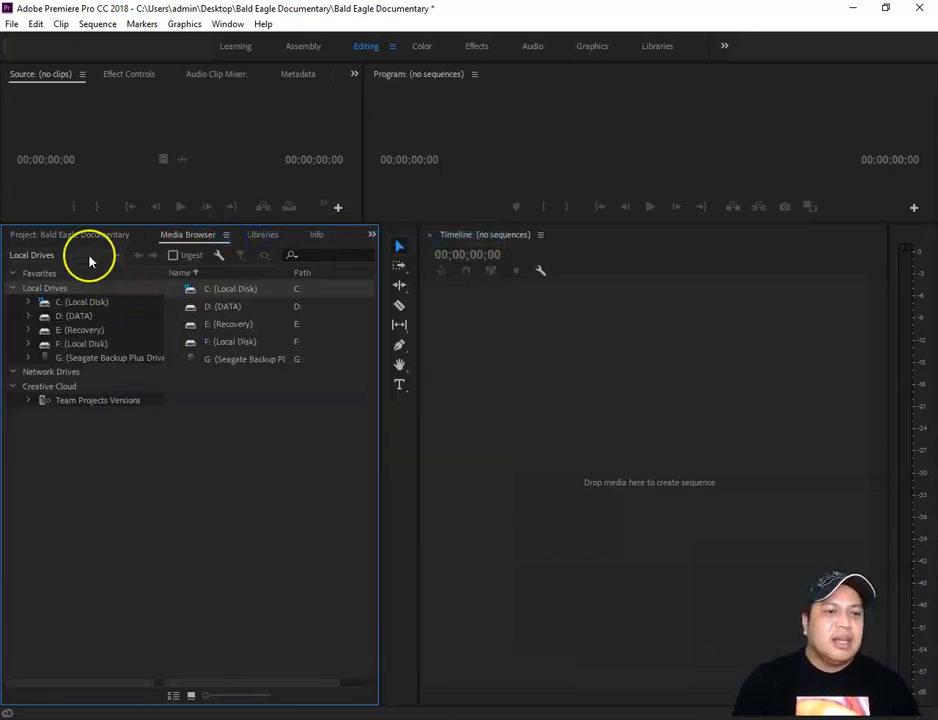
pyautogui.click(62, 235)
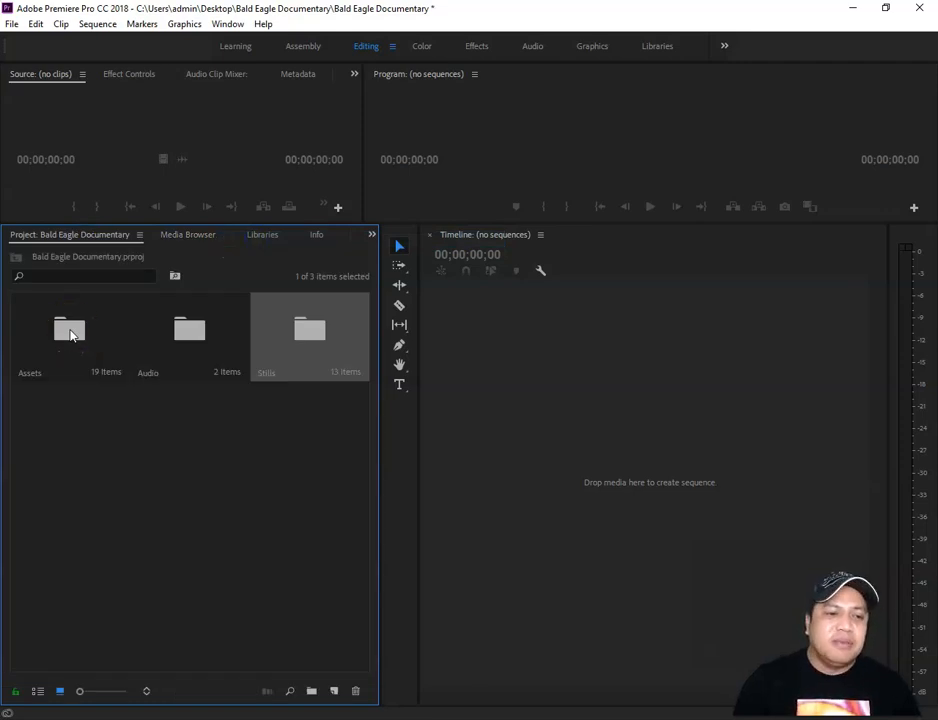
# Check the clips remaining in the Assets bin, and close it to return to the project's root level.
pyautogui.doubleClick(70, 335)
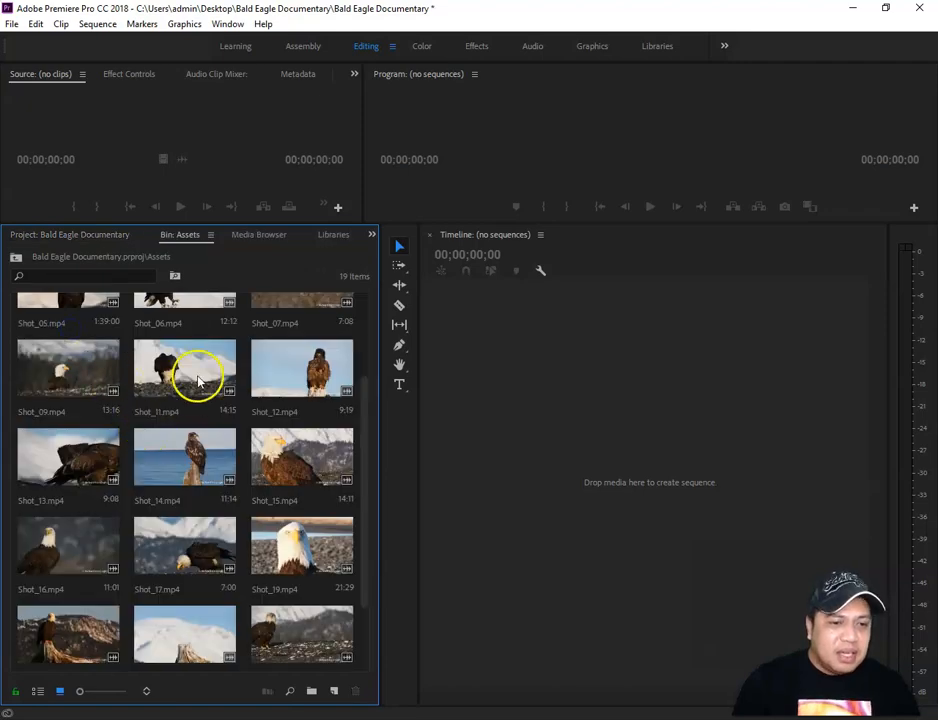
pyautogui.scroll(-3, 230, 510)
pyautogui.scroll(5, 313, 420)
pyautogui.scroll(-4, 315, 440)
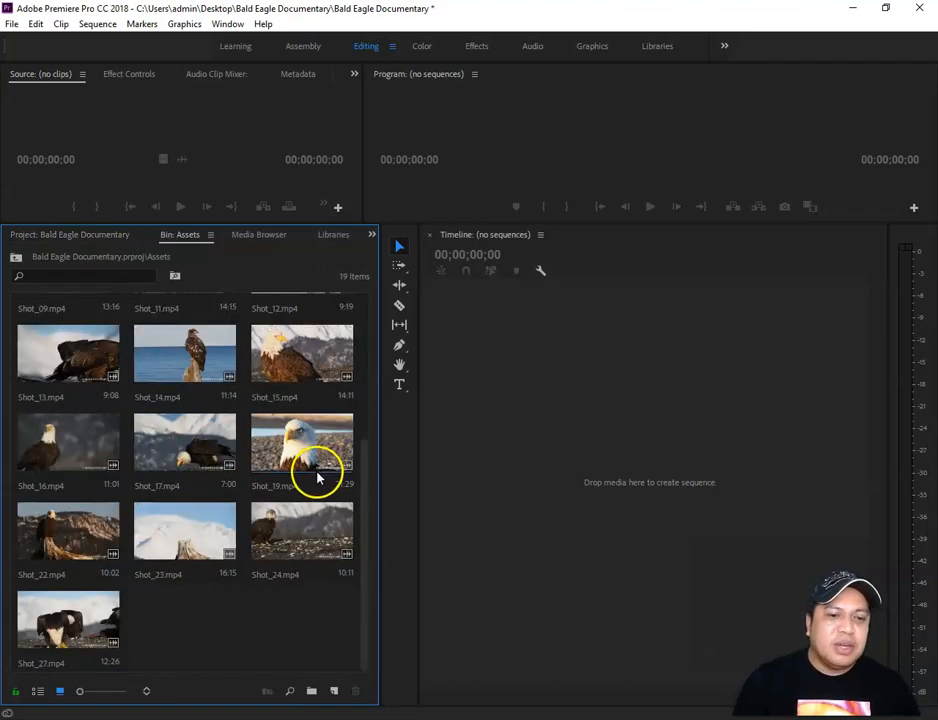
pyautogui.scroll(4, 300, 468)
pyautogui.click(210, 234)
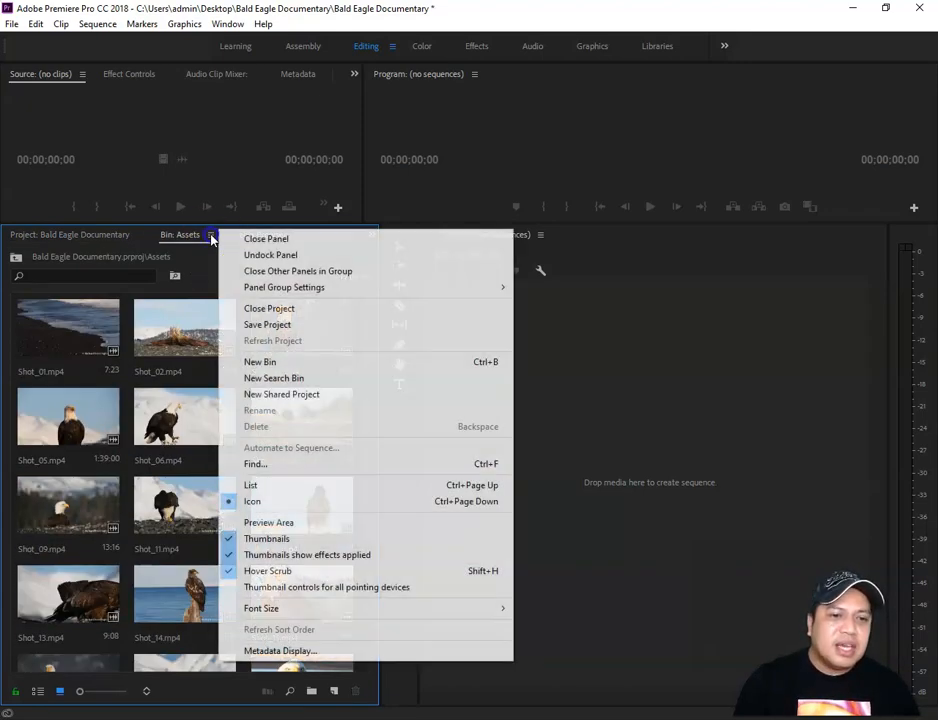
pyautogui.click(245, 238)
pyautogui.click(84, 236)
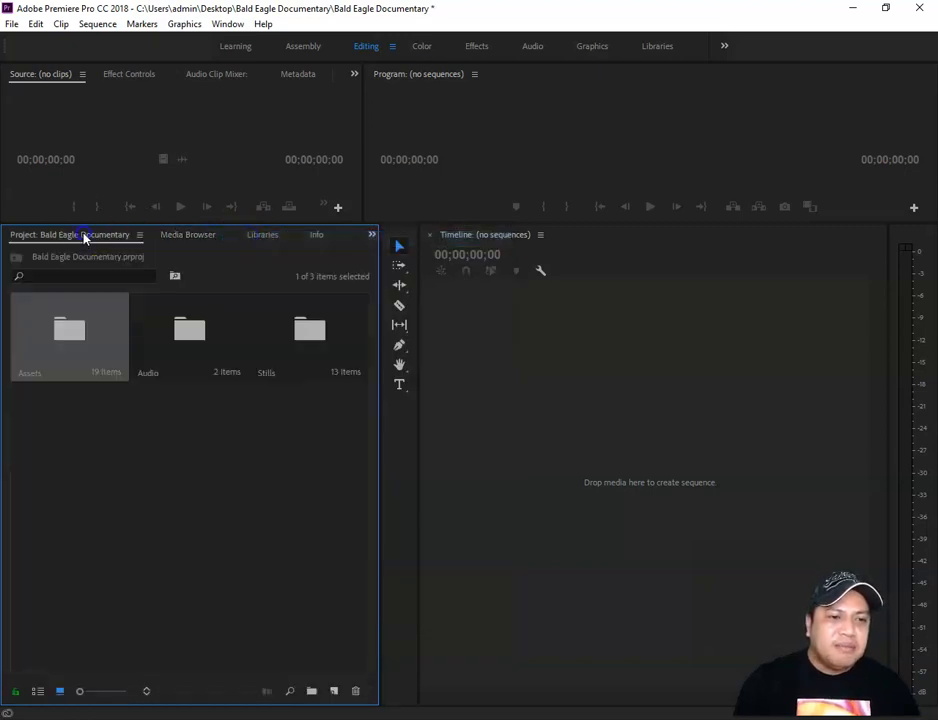
# Rename the Assets bin as "Footages".
pyautogui.click(35, 373)
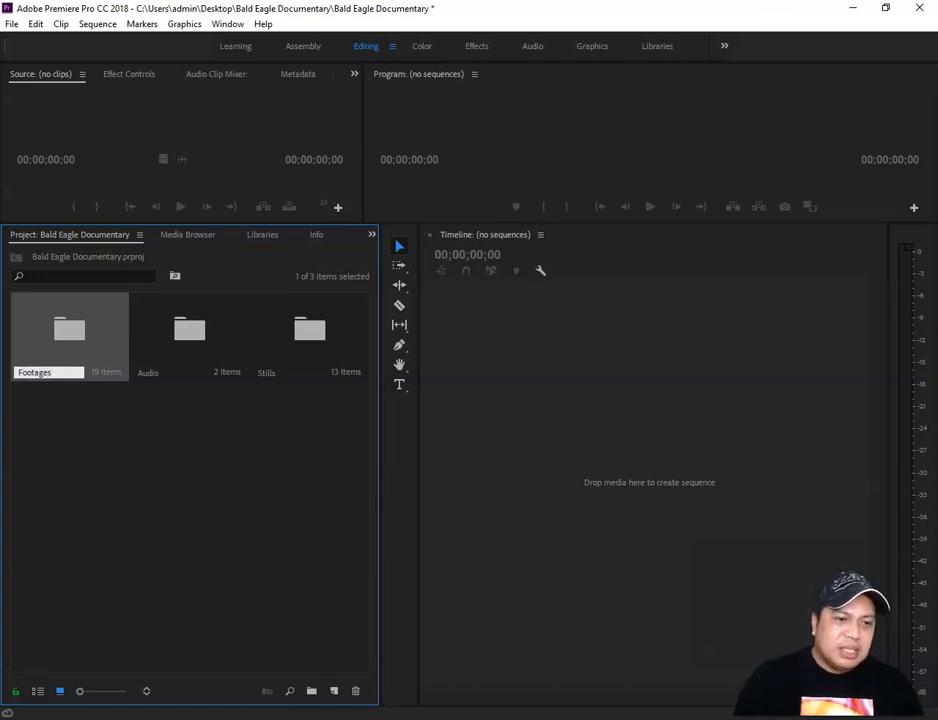
pyautogui.click(165, 460)
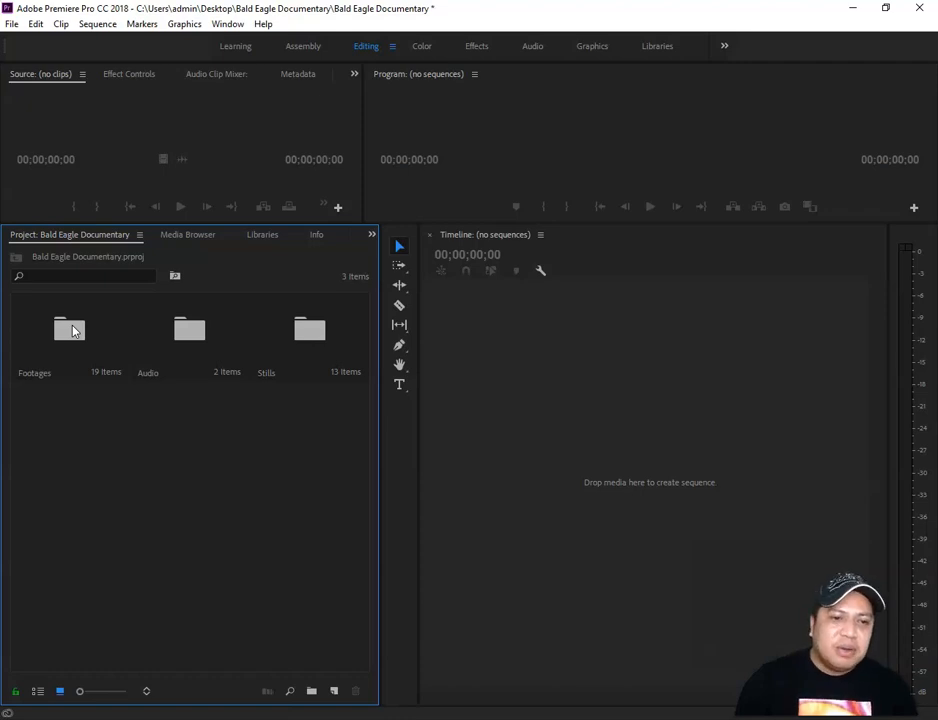
# Review the contents of the Audio and Stills bins, closing each one to return to the project's root level.
pyautogui.doubleClick(192, 329)
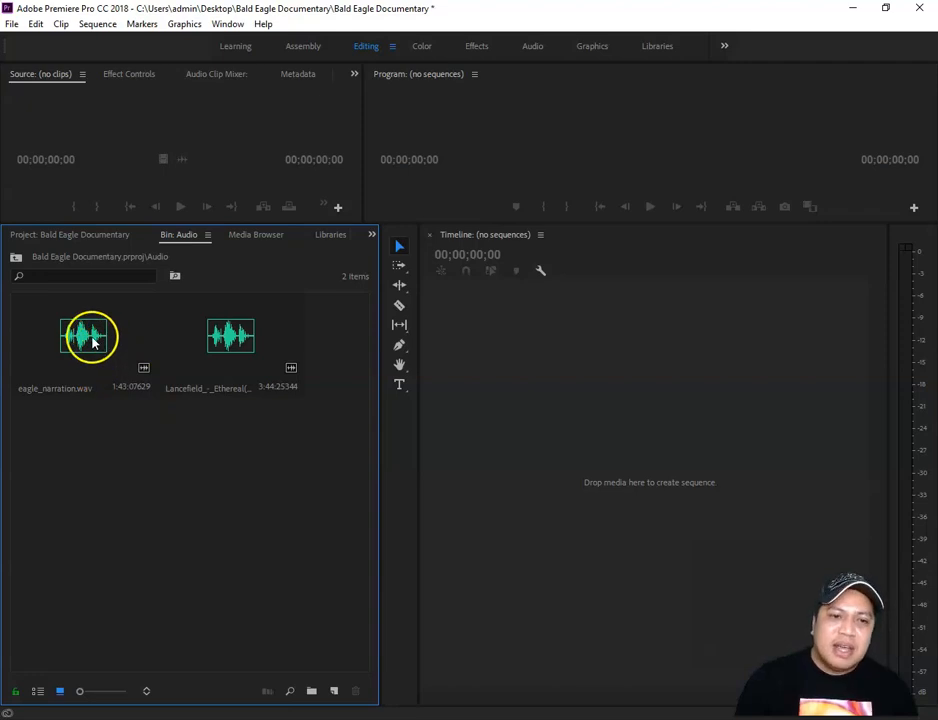
pyautogui.click(208, 235)
pyautogui.click(248, 240)
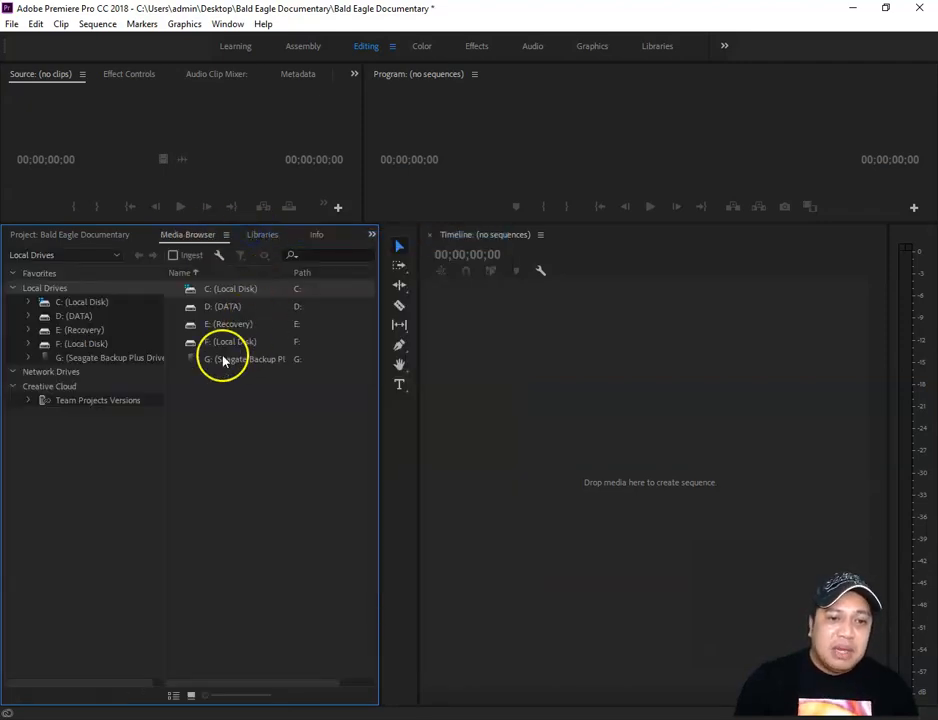
pyautogui.click(111, 237)
pyautogui.doubleClick(306, 329)
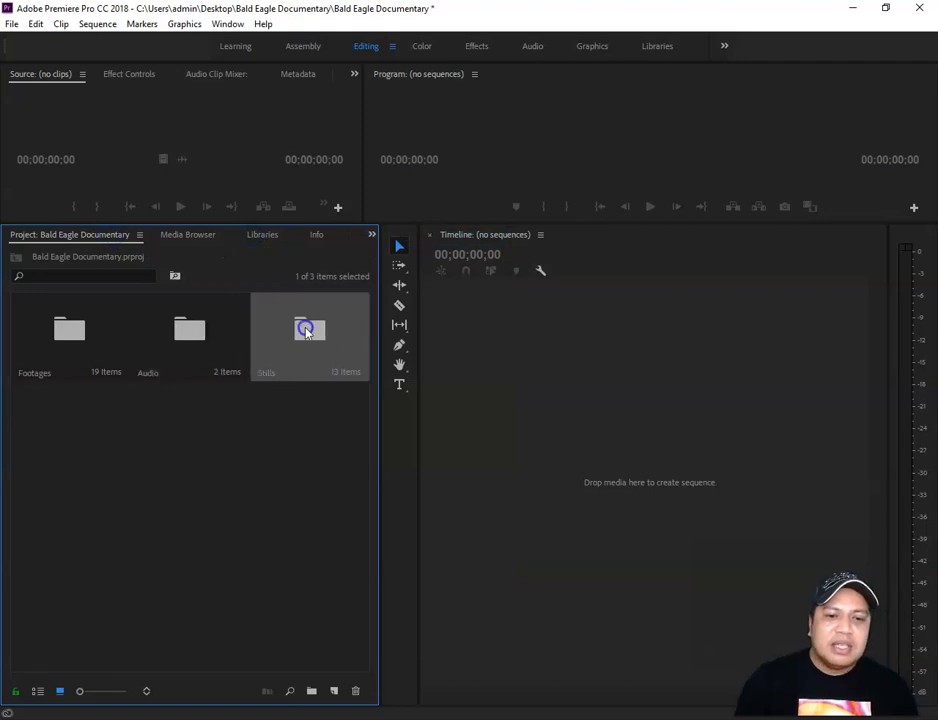
pyautogui.click(204, 235)
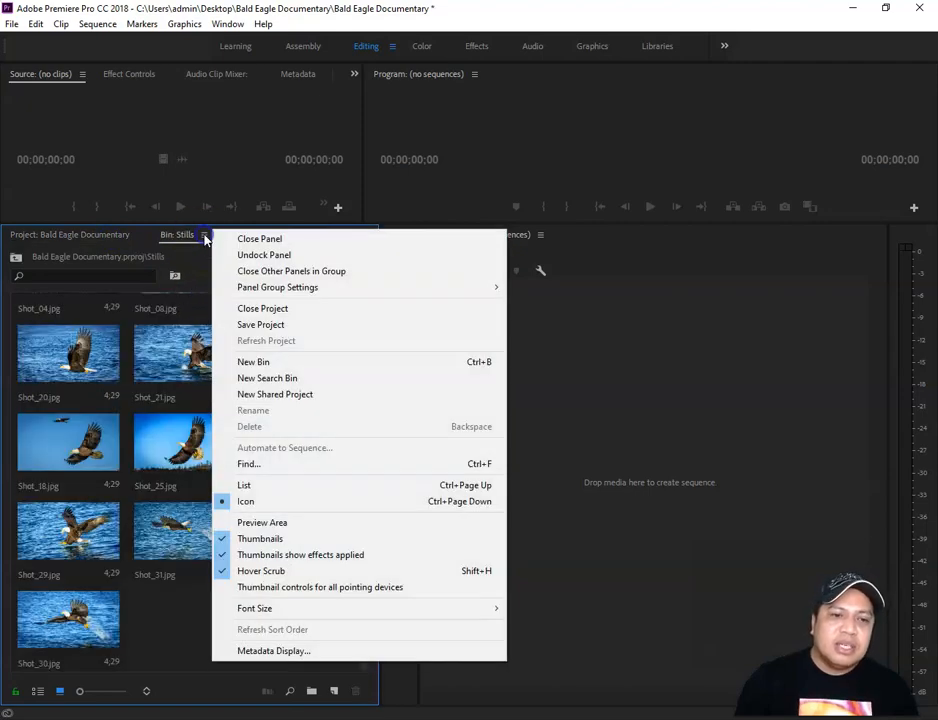
pyautogui.click(251, 240)
pyautogui.click(70, 234)
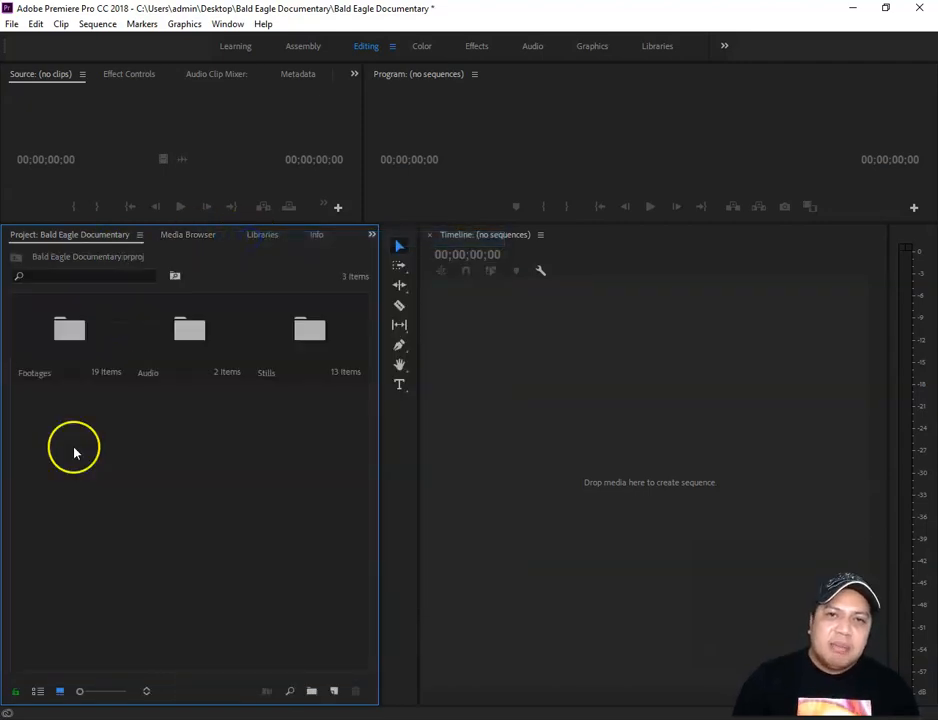
# Create a new bin named "Titles" at the project's root level and leave no bin selected.
pyautogui.click(312, 691)
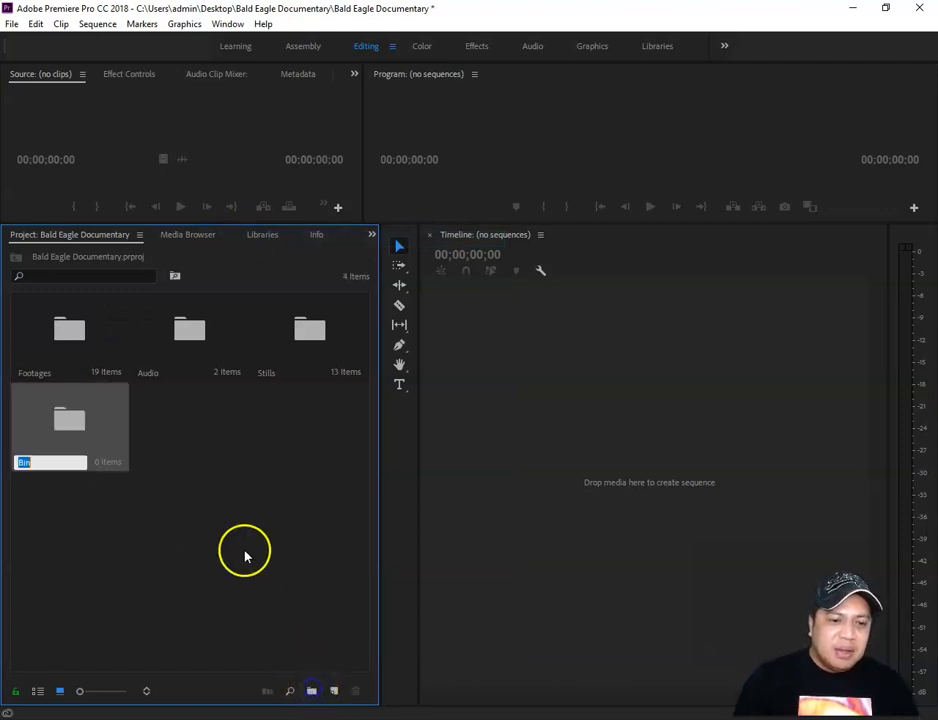
pyautogui.write('Titles')
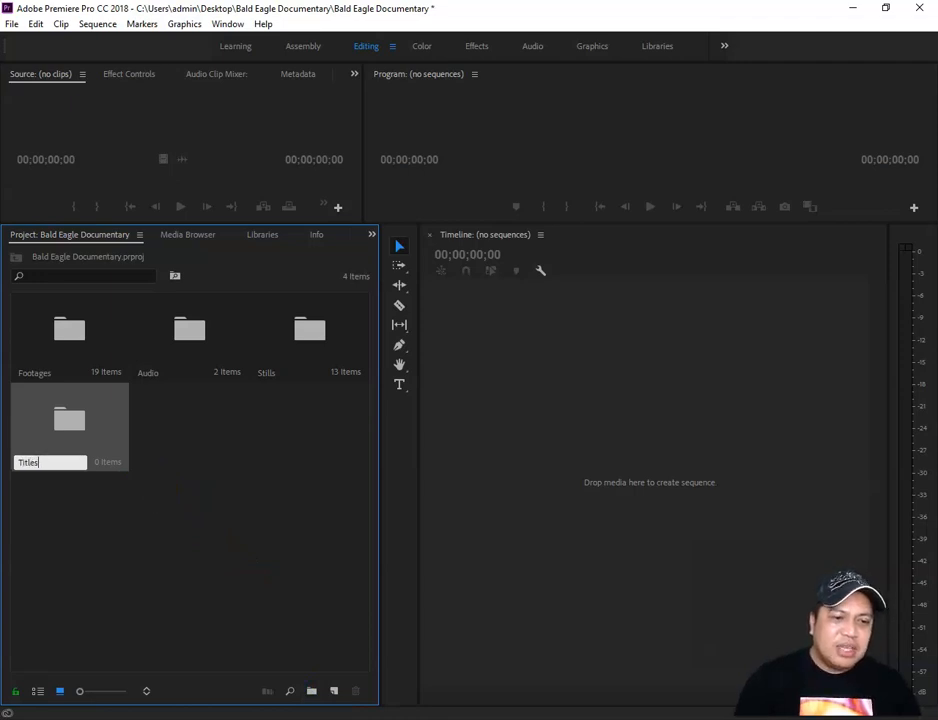
pyautogui.click(197, 511)
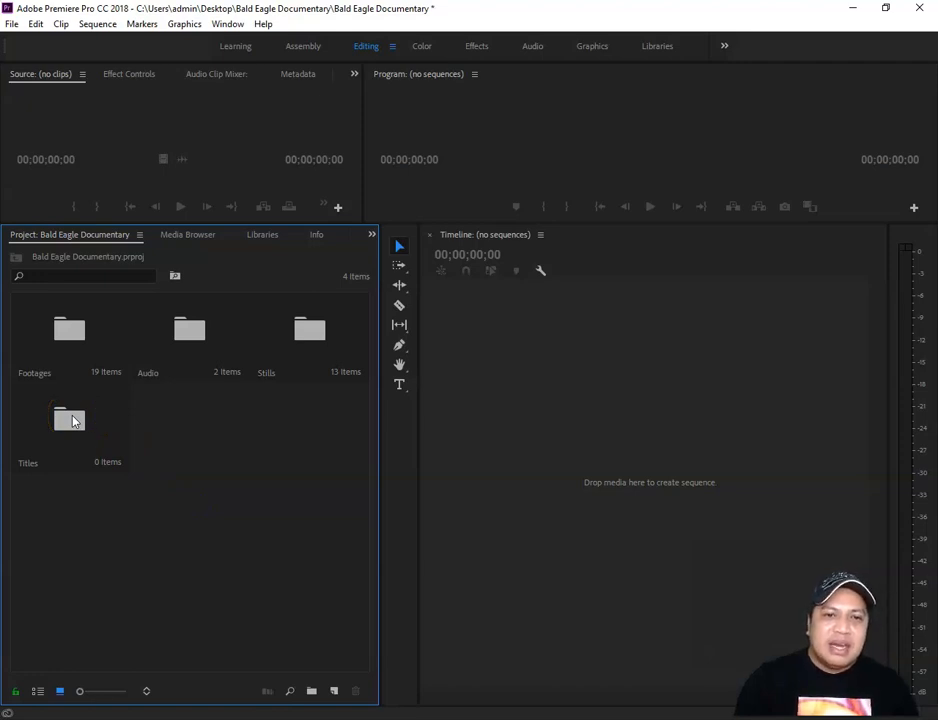
pyautogui.click(262, 482)
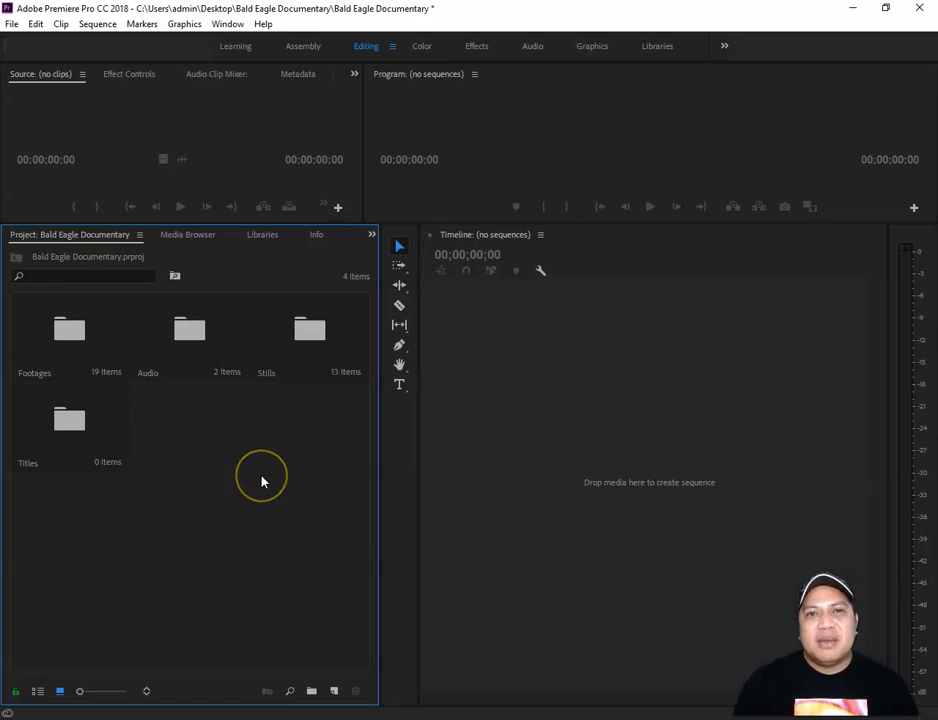